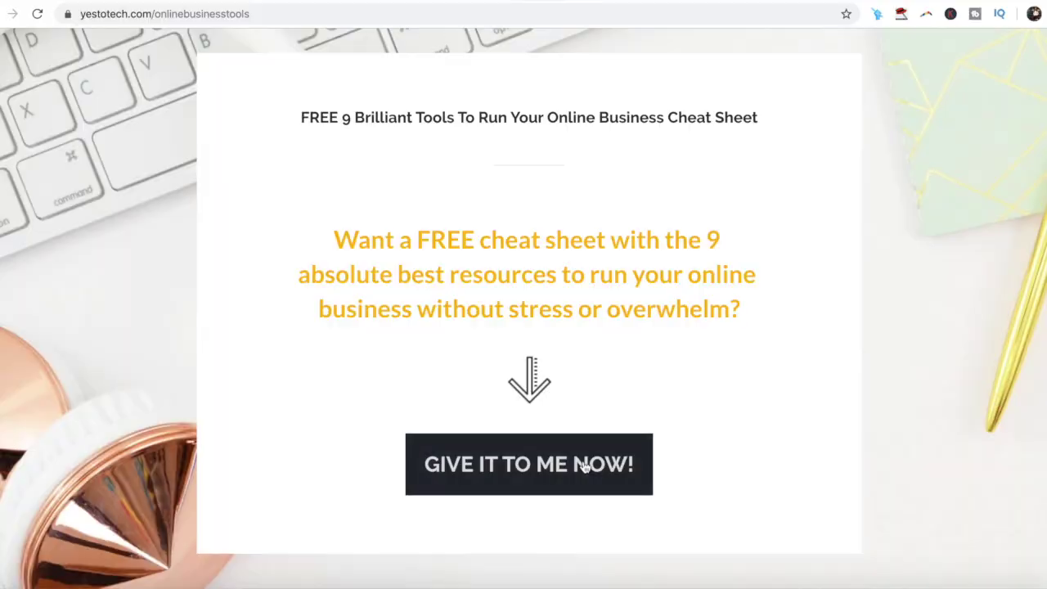
Submit the free cheat-sheet sign-up form with first name 'a' and an e-mail
{"action": "left_click", "coordinate": [585, 467]}
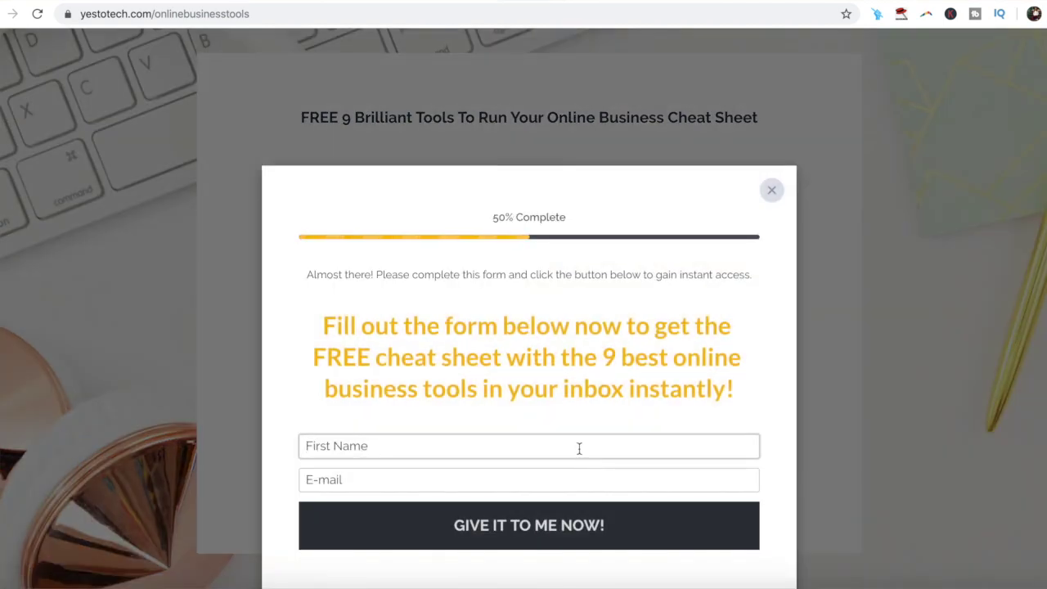
{"action": "type", "text": "Marin"}
{"action": "key", "text": "Tab"}
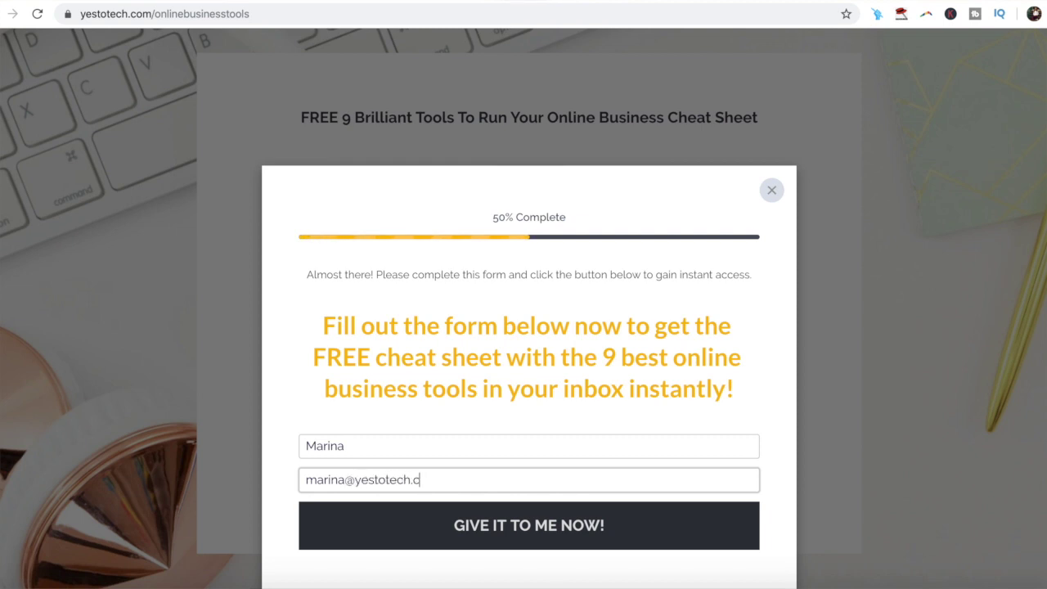
{"action": "left_click", "coordinate": [554, 530]}
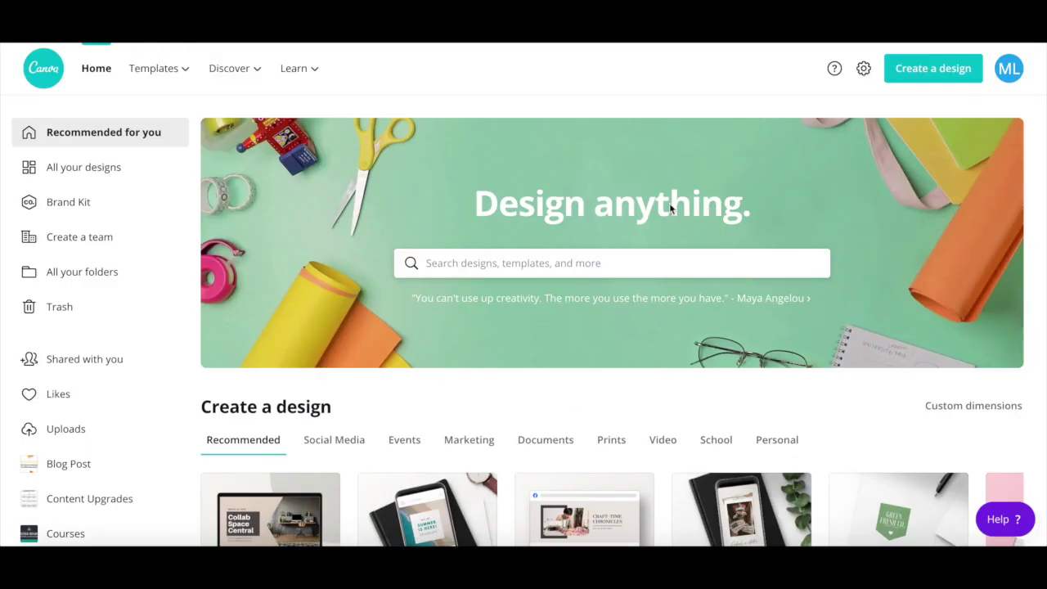
Search Canva for 'ebook cover' and open the Ebook Cover templates
{"action": "left_click", "coordinate": [540, 266]}
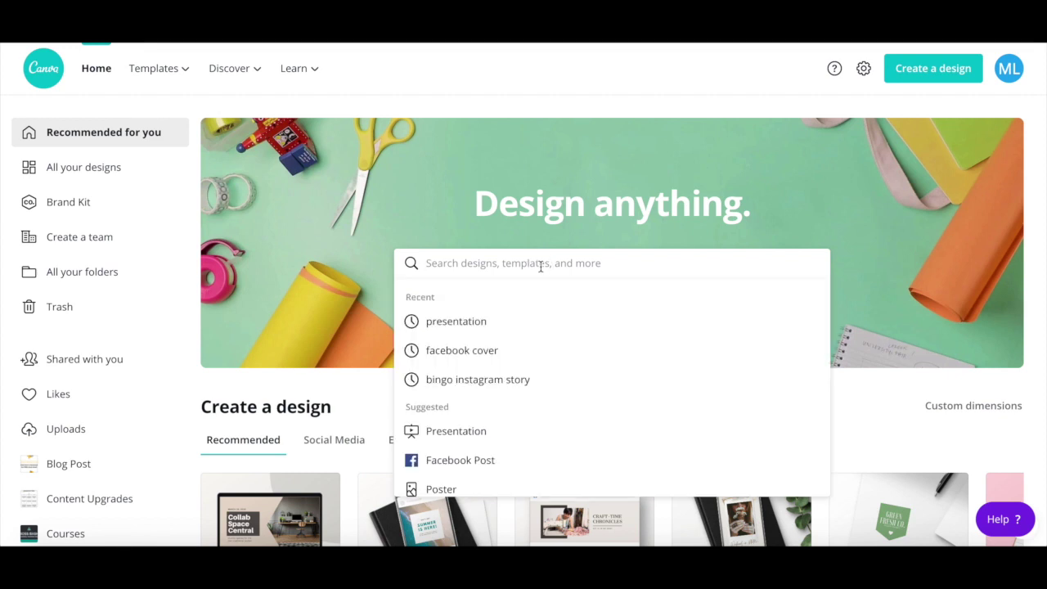
{"action": "type", "text": "eboo"}
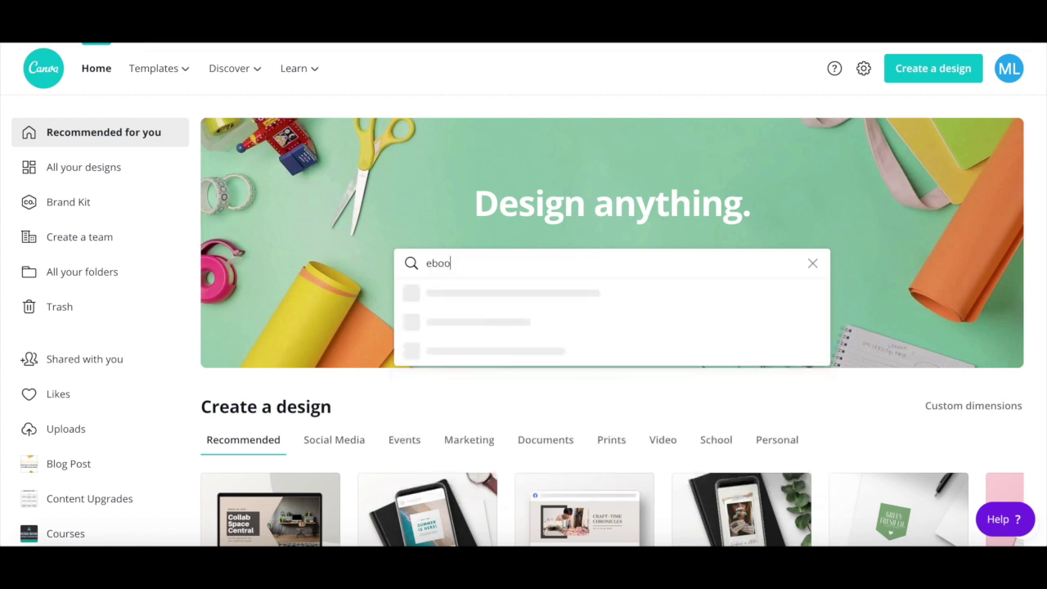
{"action": "type", "text": "k cover"}
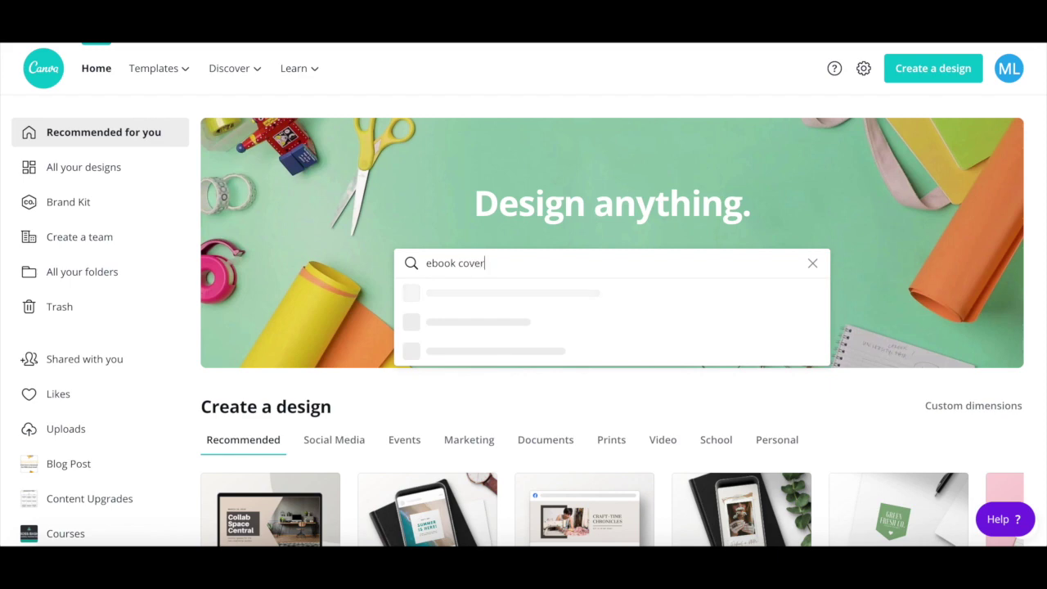
{"action": "left_click", "coordinate": [513, 321]}
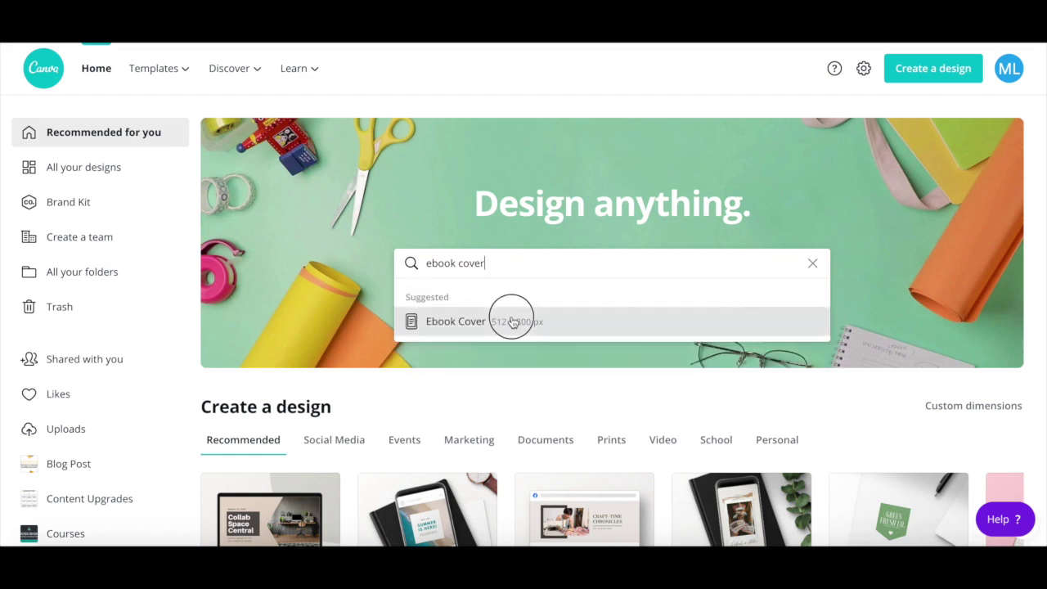
Browse the ebook cover templates and open 'Sunsets with Annie' in the editor
{"action": "scroll", "coordinate": [520, 307], "scroll_direction": "down", "scroll_amount": 2}
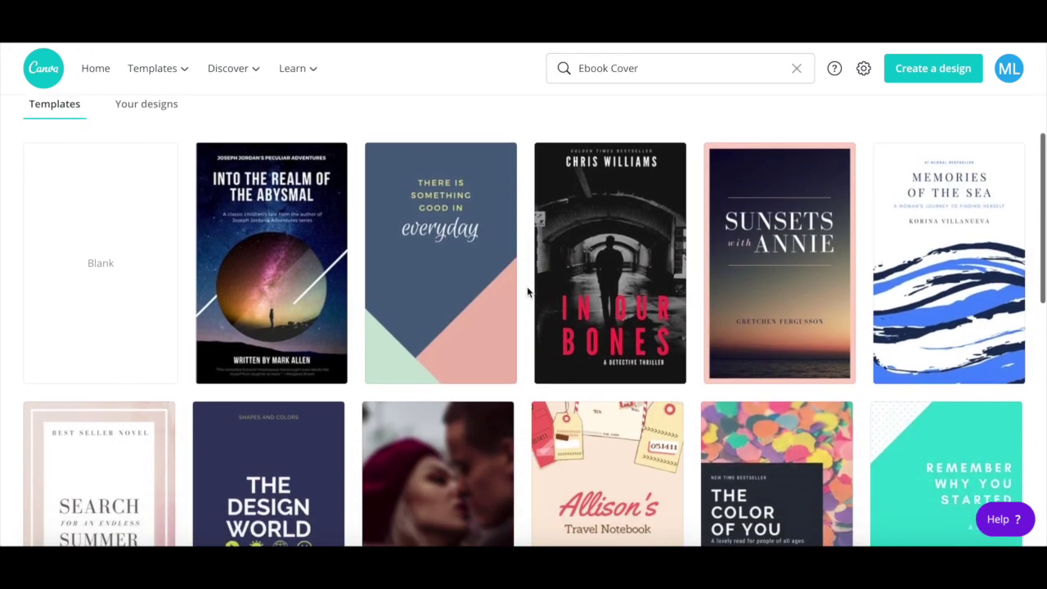
{"action": "scroll", "coordinate": [527, 290], "scroll_direction": "down", "scroll_amount": 1}
{"action": "scroll", "coordinate": [526, 290], "scroll_direction": "down", "scroll_amount": 1}
{"action": "scroll", "coordinate": [527, 290], "scroll_direction": "down", "scroll_amount": 1}
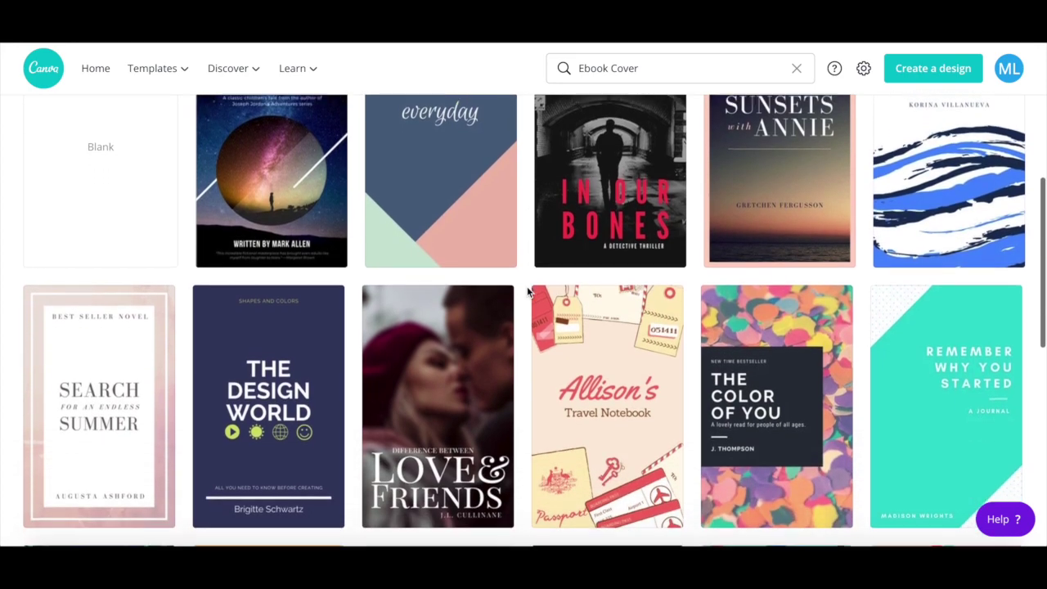
{"action": "scroll", "coordinate": [527, 290], "scroll_direction": "down", "scroll_amount": 1}
{"action": "scroll", "coordinate": [527, 291], "scroll_direction": "down", "scroll_amount": 1}
{"action": "scroll", "coordinate": [526, 290], "scroll_direction": "down", "scroll_amount": 2}
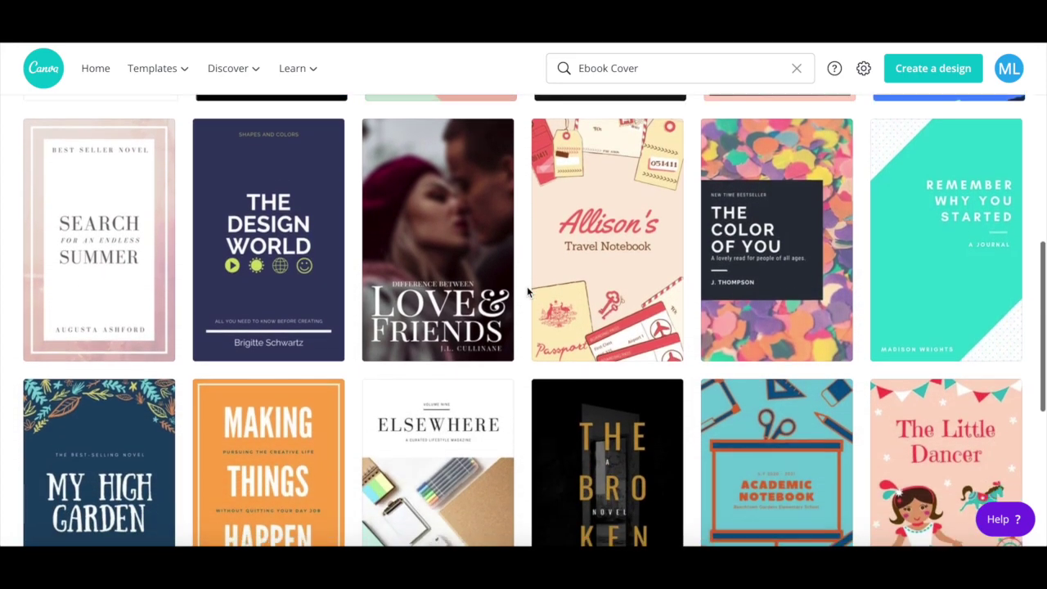
{"action": "scroll", "coordinate": [527, 290], "scroll_direction": "down", "scroll_amount": 2}
{"action": "scroll", "coordinate": [527, 290], "scroll_direction": "down", "scroll_amount": 1}
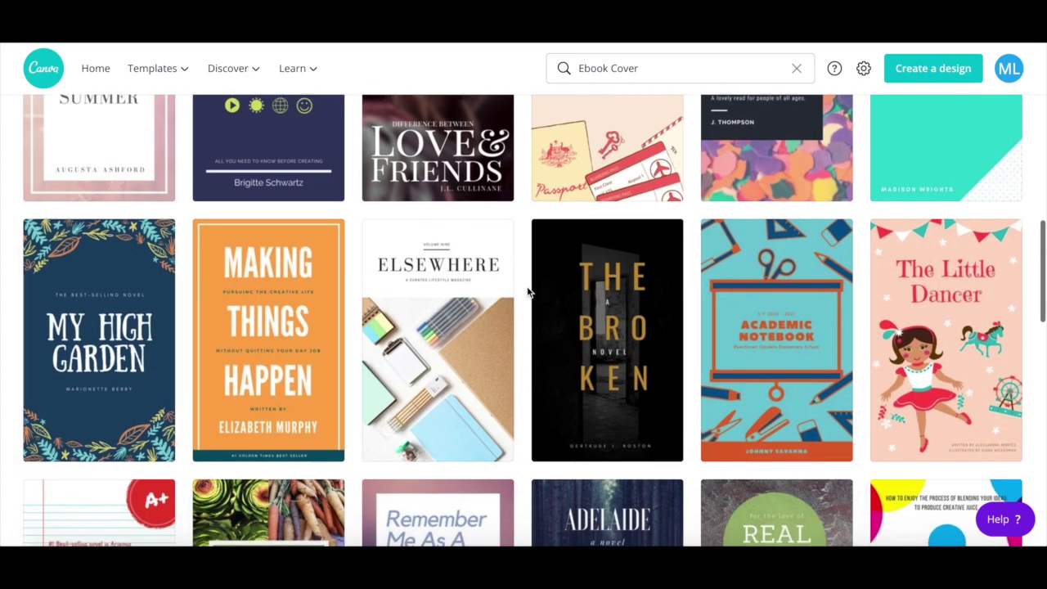
{"action": "scroll", "coordinate": [526, 290], "scroll_direction": "down", "scroll_amount": 1}
{"action": "scroll", "coordinate": [527, 292], "scroll_direction": "up", "scroll_amount": 3}
{"action": "scroll", "coordinate": [527, 292], "scroll_direction": "up", "scroll_amount": 2}
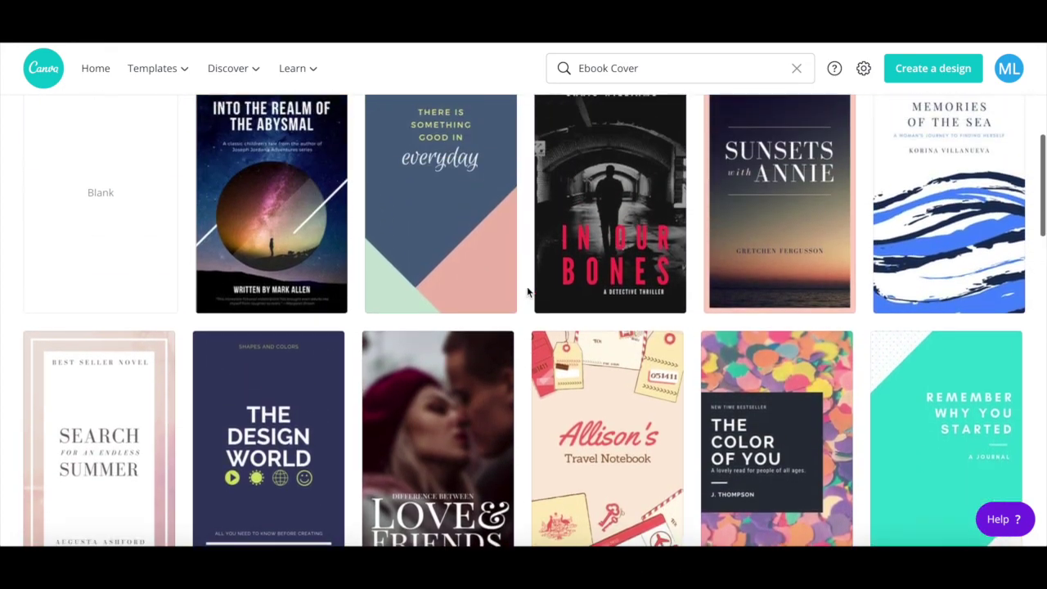
{"action": "scroll", "coordinate": [527, 292], "scroll_direction": "up", "scroll_amount": 2}
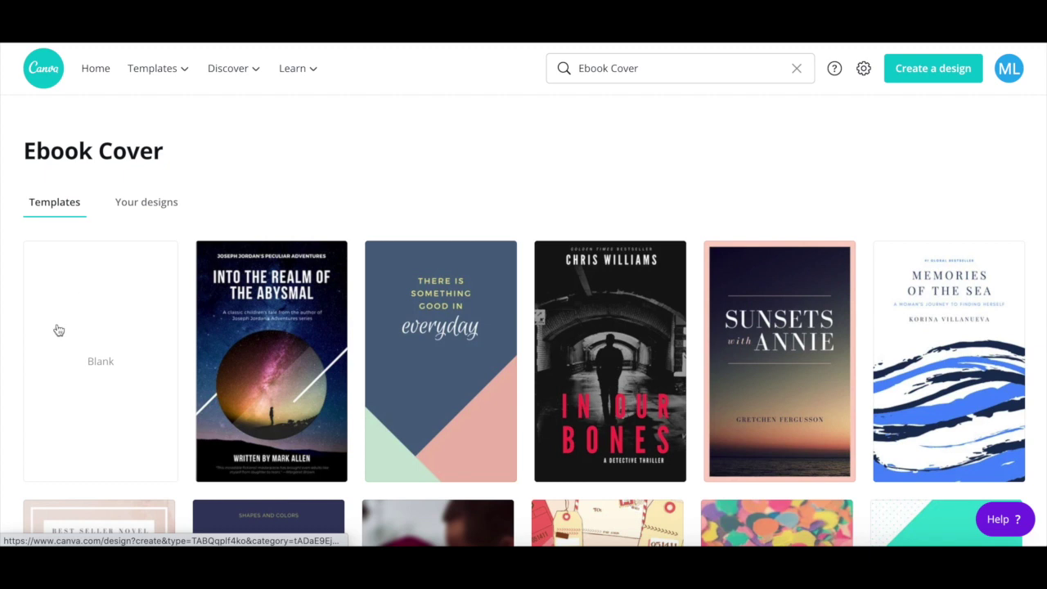
{"action": "left_click", "coordinate": [776, 377]}
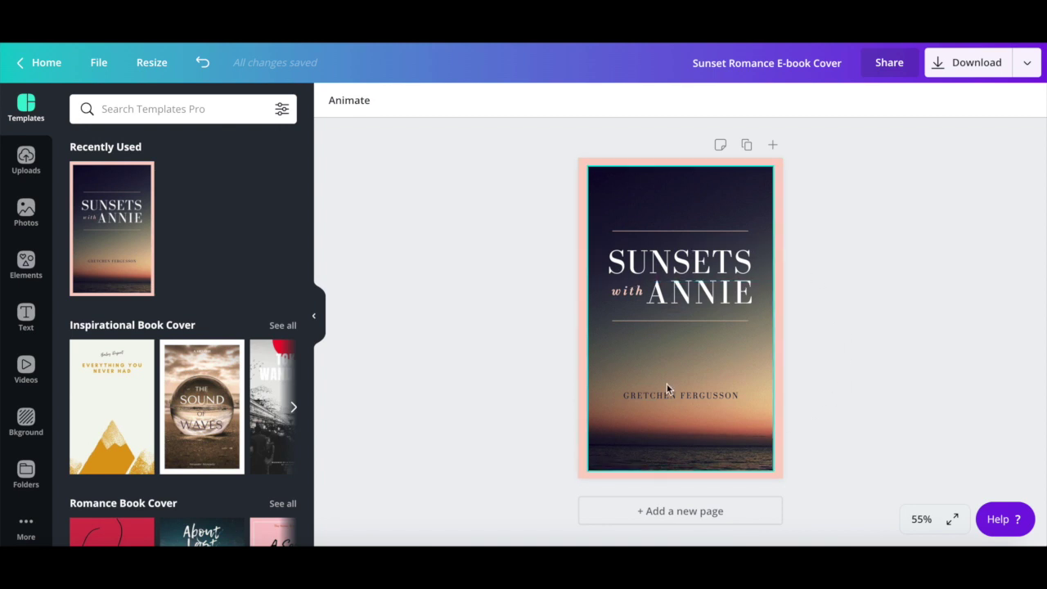
Inspect the pink frame, sunset photo, SUNSETS title and the Uploads, Photos, Elements and Text panels, undoing one change
{"action": "left_click", "coordinate": [583, 365]}
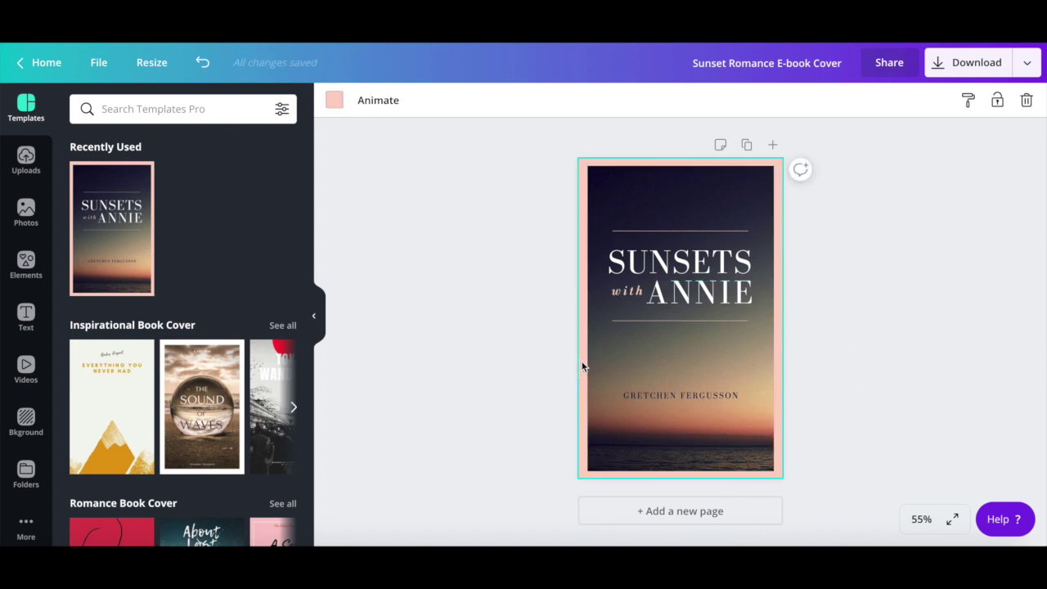
{"action": "left_click", "coordinate": [667, 361]}
{"action": "left_click", "coordinate": [689, 261]}
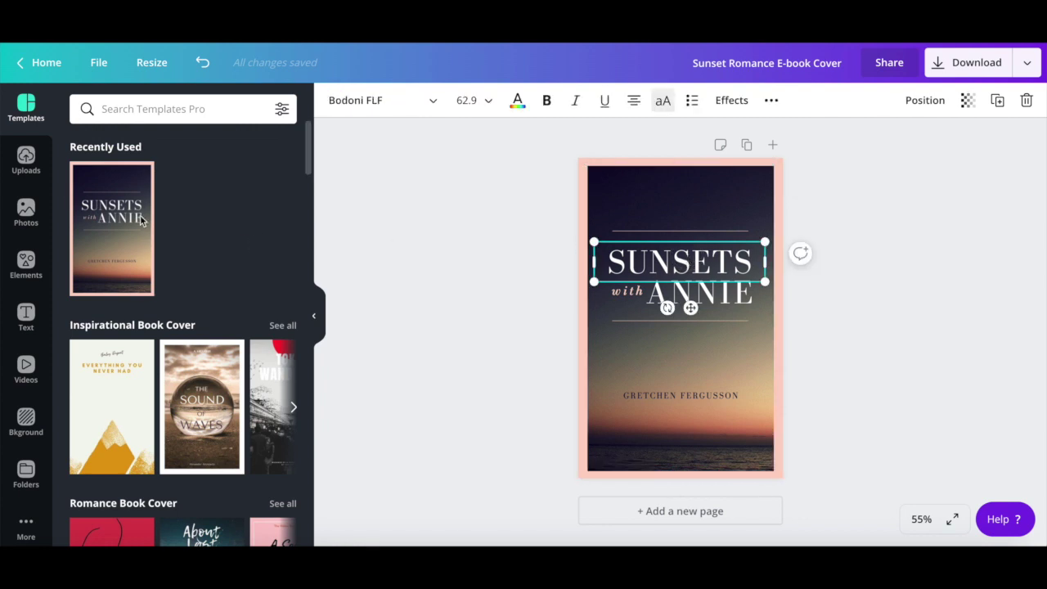
{"action": "left_click", "coordinate": [27, 160]}
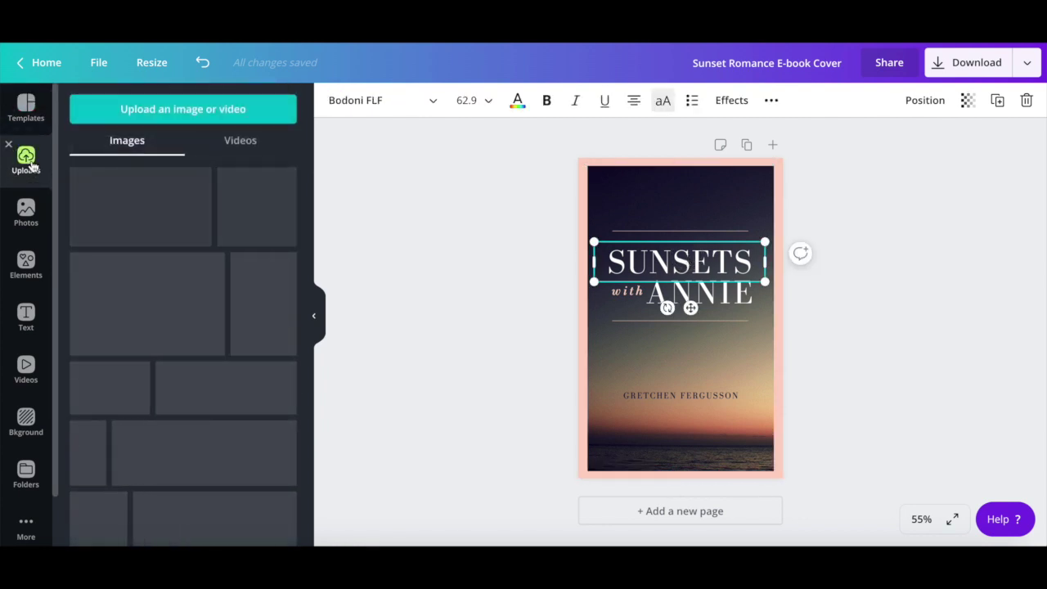
{"action": "left_click", "coordinate": [25, 219]}
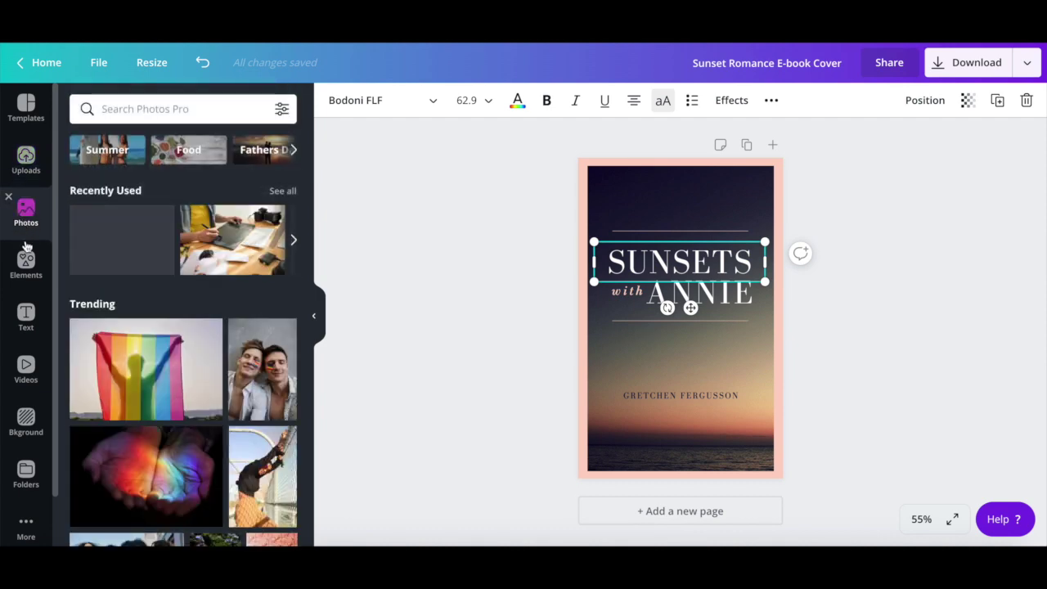
{"action": "left_click", "coordinate": [27, 263]}
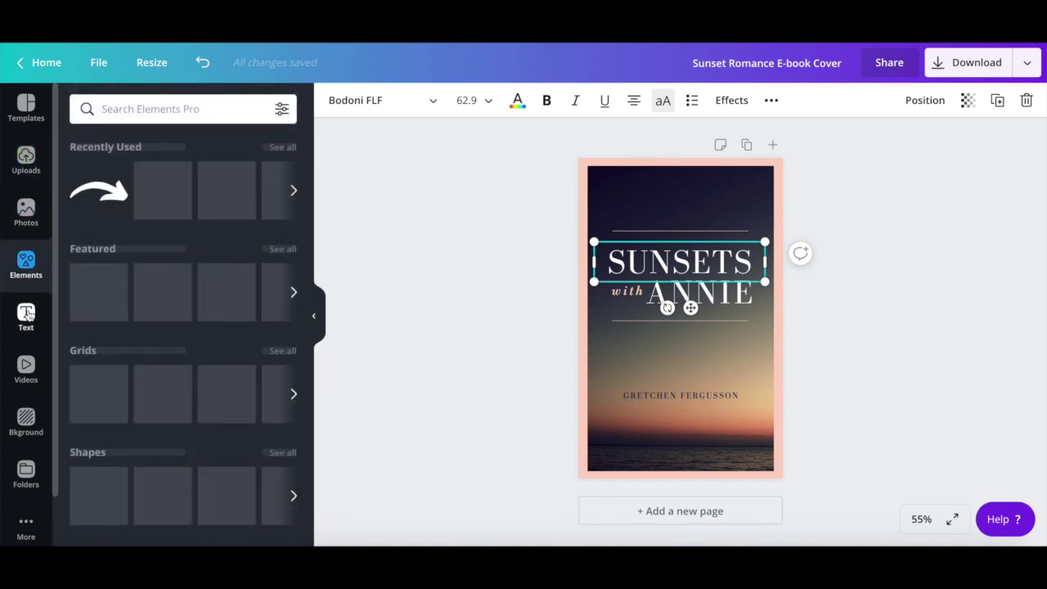
{"action": "left_click", "coordinate": [27, 314]}
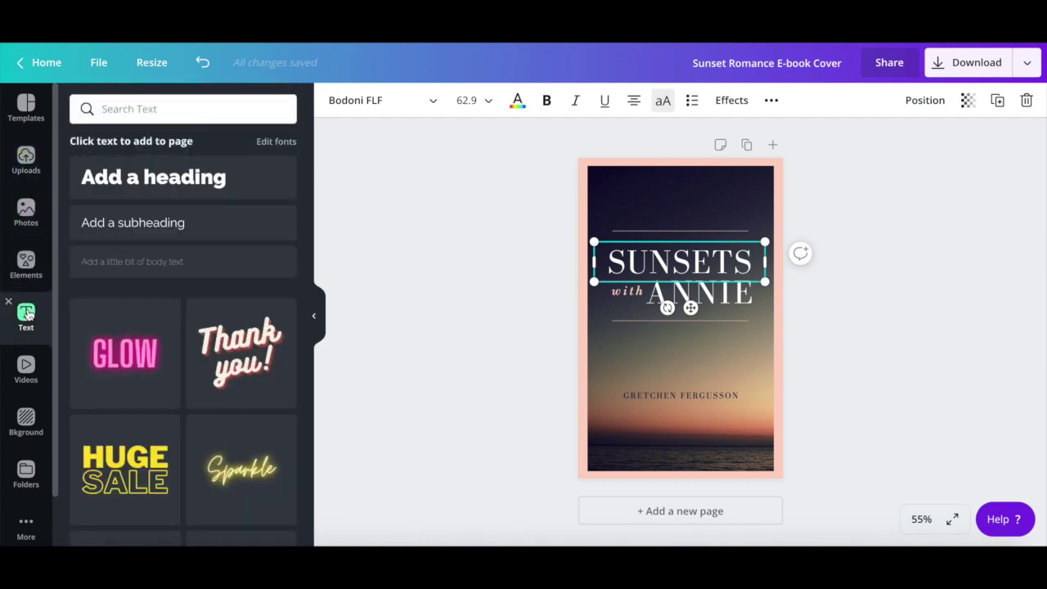
{"action": "key", "text": "ctrl+z"}
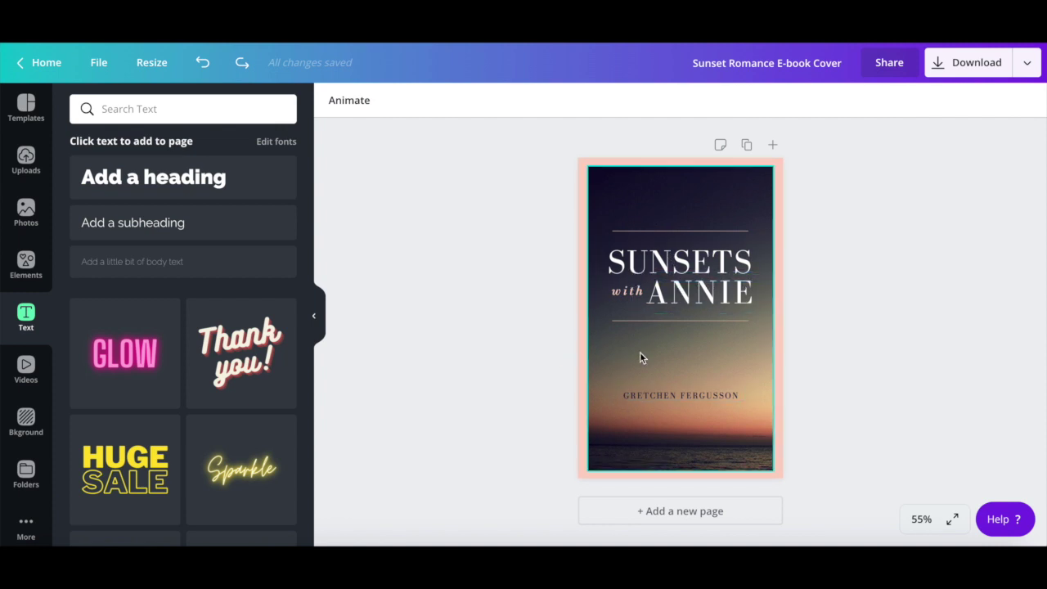
Select the sunset photo and the SUNSETS and ANNIE title texts in turn, then deselect
{"action": "left_click", "coordinate": [701, 370]}
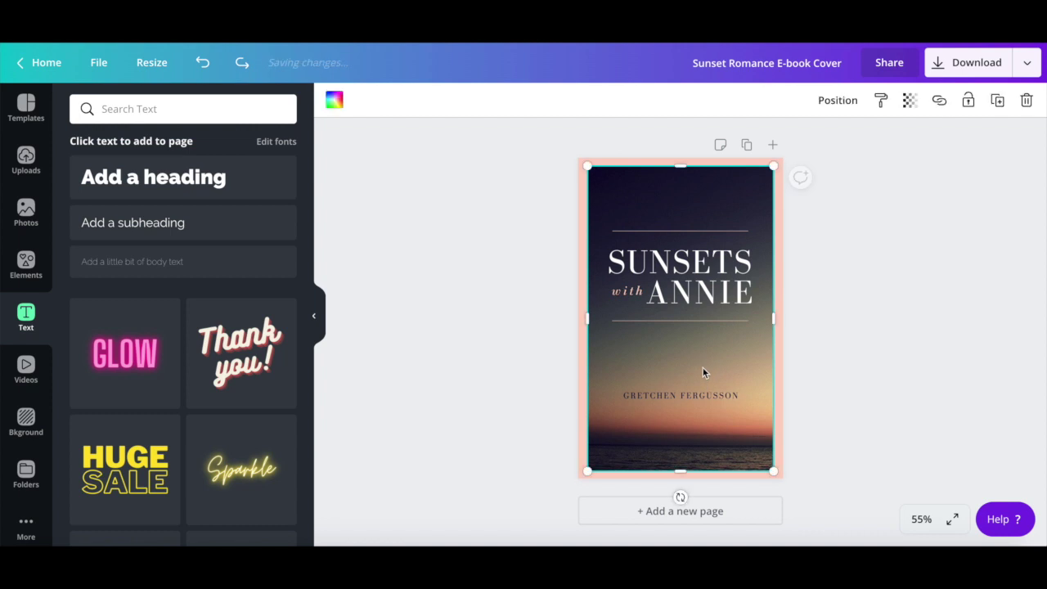
{"action": "left_click", "coordinate": [691, 272]}
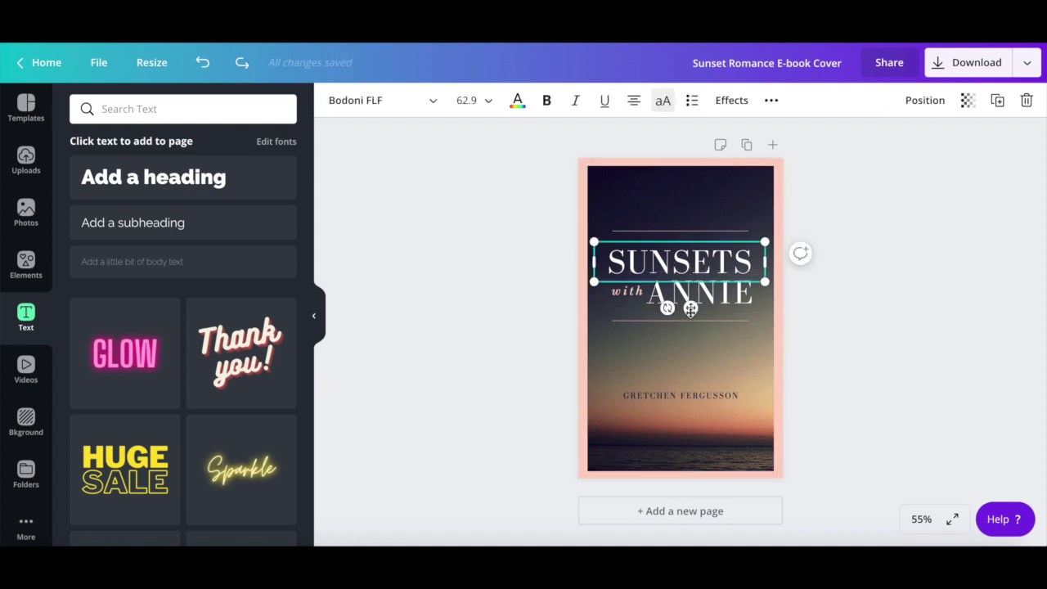
{"action": "left_click", "coordinate": [735, 299]}
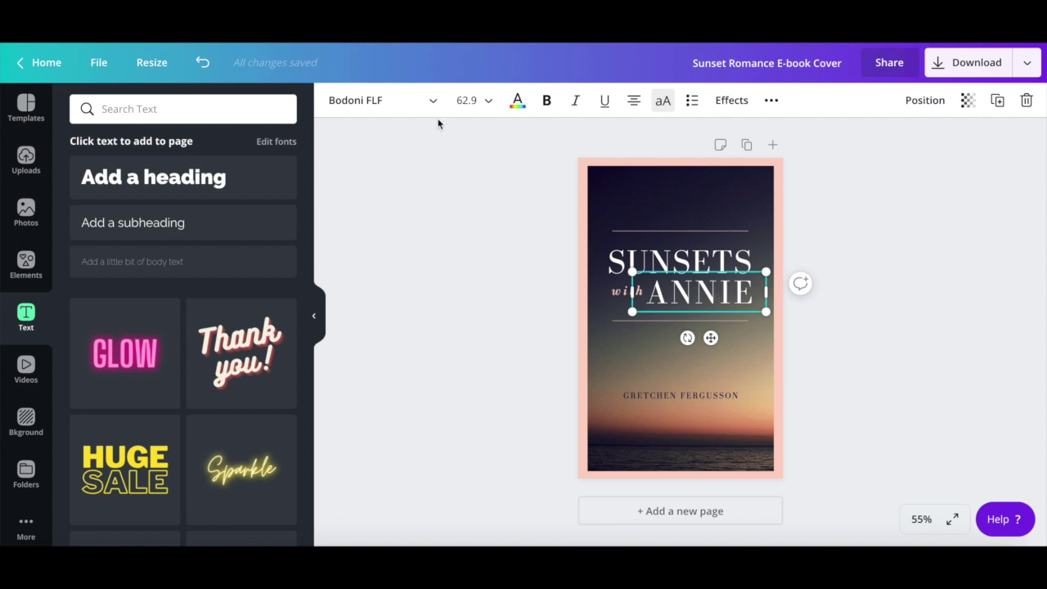
{"action": "left_click", "coordinate": [532, 122]}
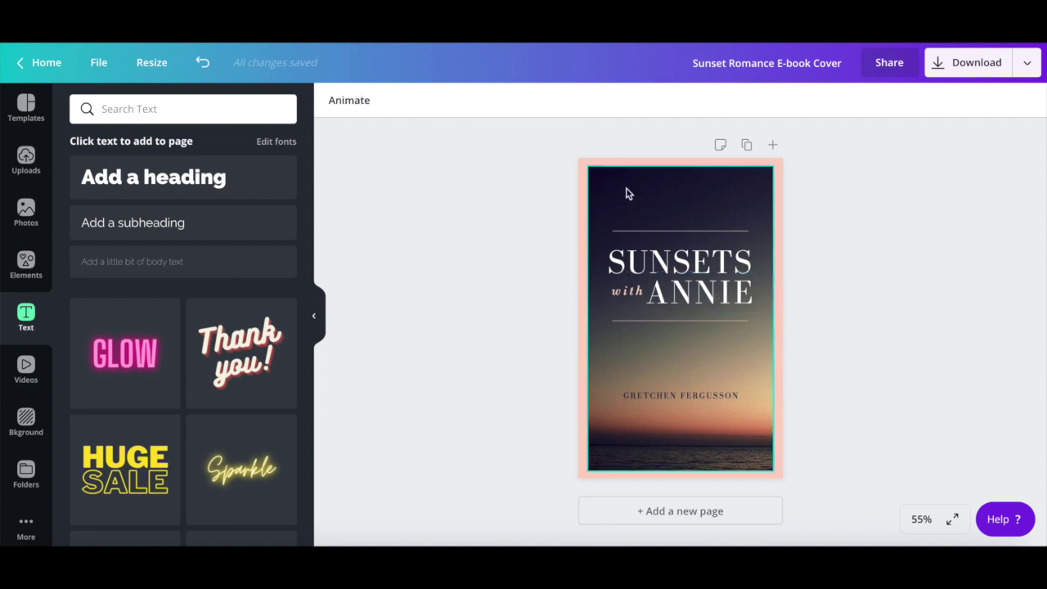
Change the cover's page frame from pink to light grey
{"action": "left_click", "coordinate": [581, 203]}
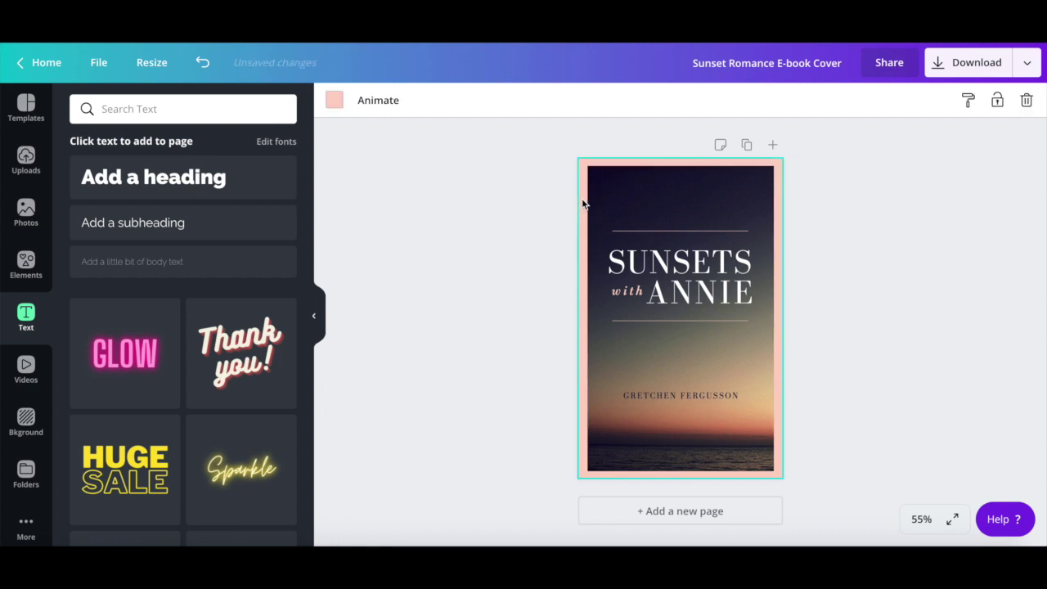
{"action": "left_click", "coordinate": [334, 101]}
{"action": "left_click", "coordinate": [249, 323]}
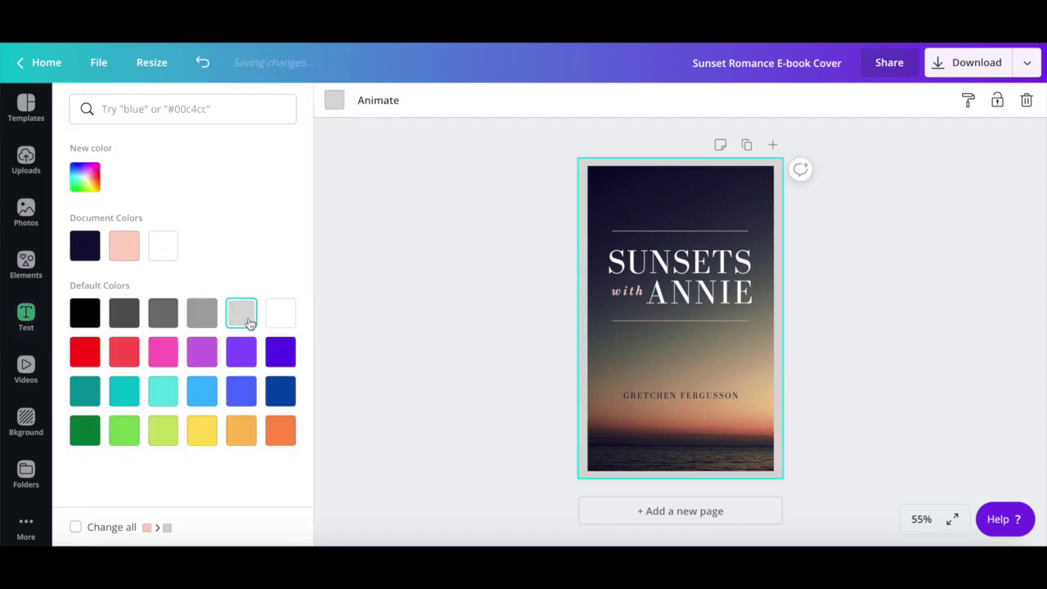
Retitle the cover 'BUSINESS with MARINA', widening MARINA to one line and nudging 'with' left
{"action": "left_click", "coordinate": [636, 266]}
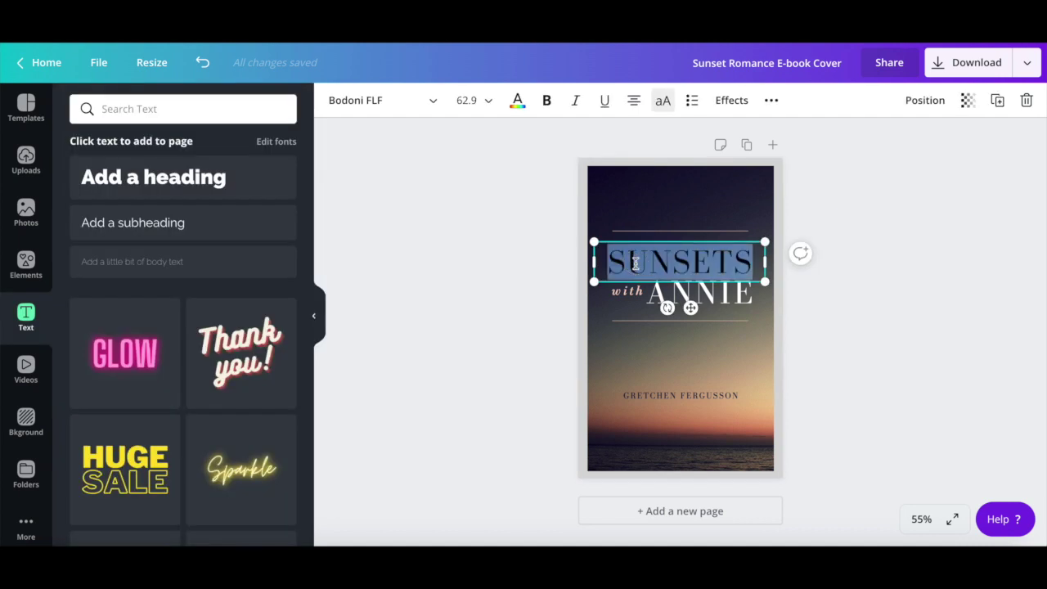
{"action": "type", "text": "B"}
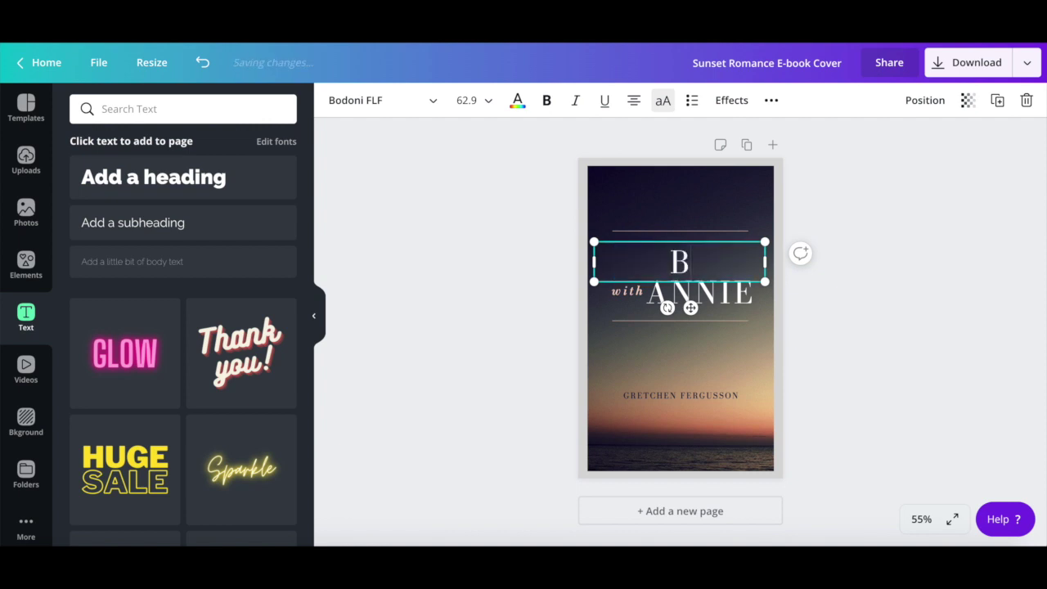
{"action": "type", "text": "USINESS"}
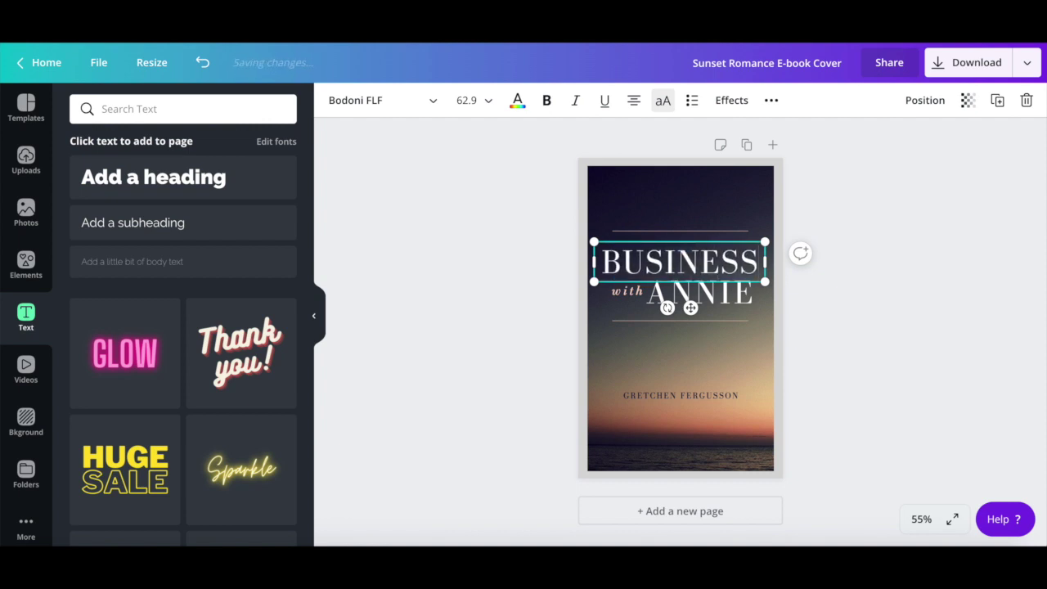
{"action": "left_click", "coordinate": [695, 293]}
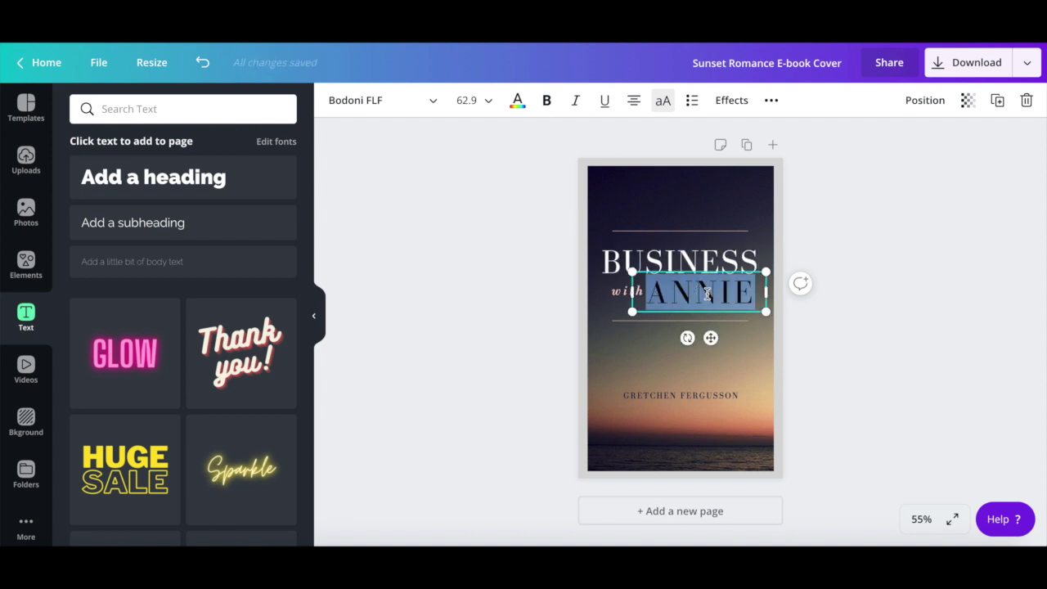
{"action": "type", "text": "MARINA"}
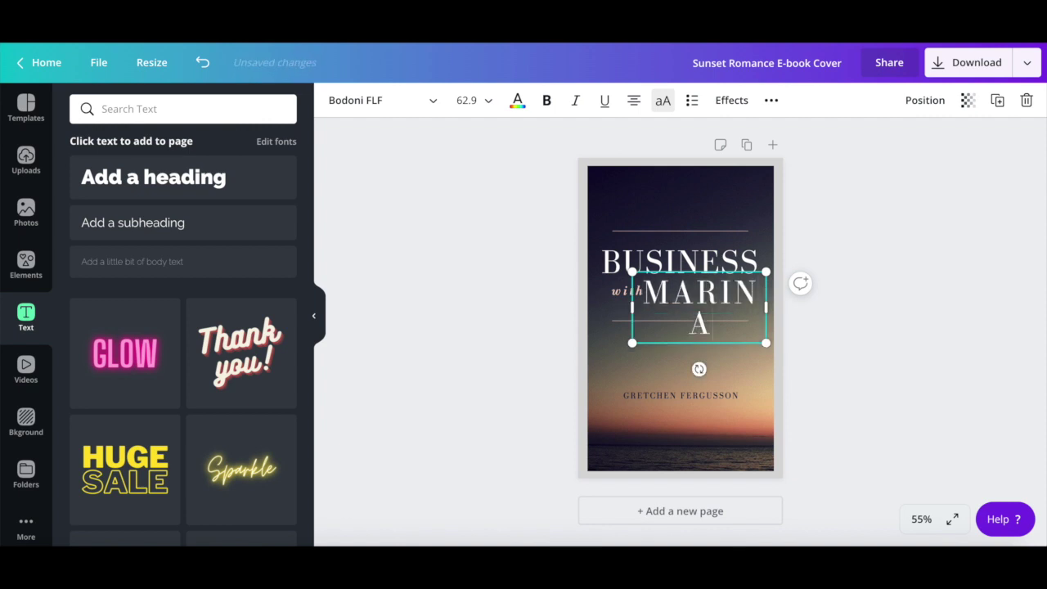
{"action": "left_click_drag", "start_coordinate": [769, 305], "coordinate": [778, 304]}
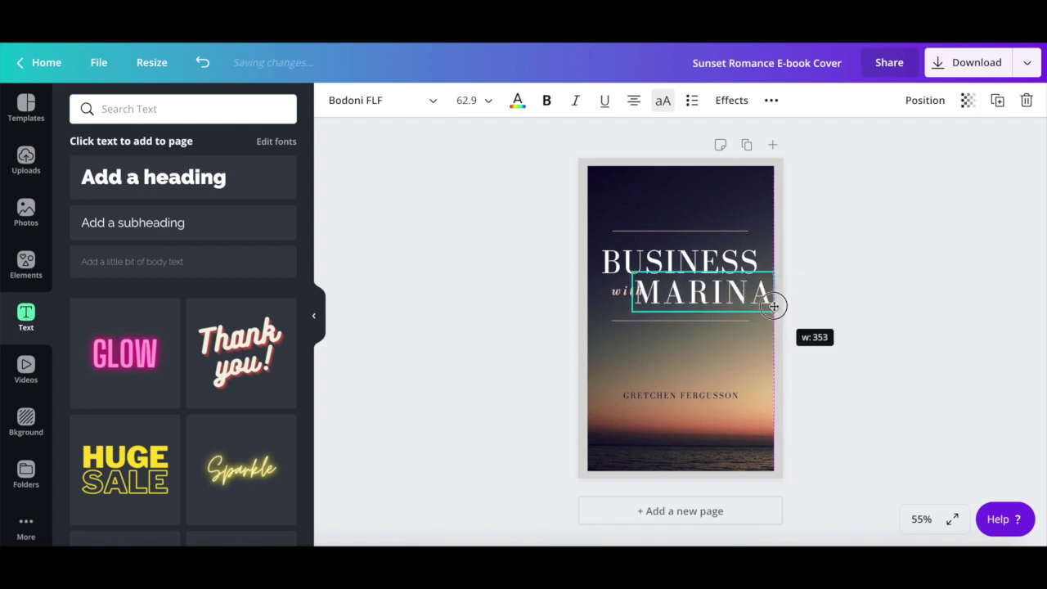
{"action": "left_click", "coordinate": [904, 300]}
{"action": "left_click_drag", "start_coordinate": [635, 301], "coordinate": [621, 299]}
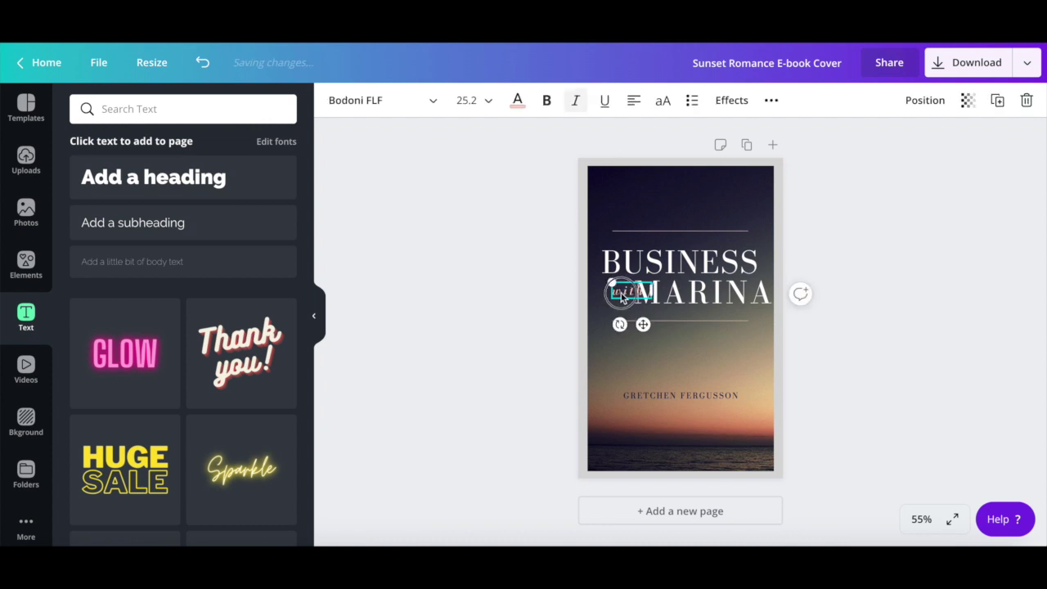
{"action": "left_click", "coordinate": [833, 353]}
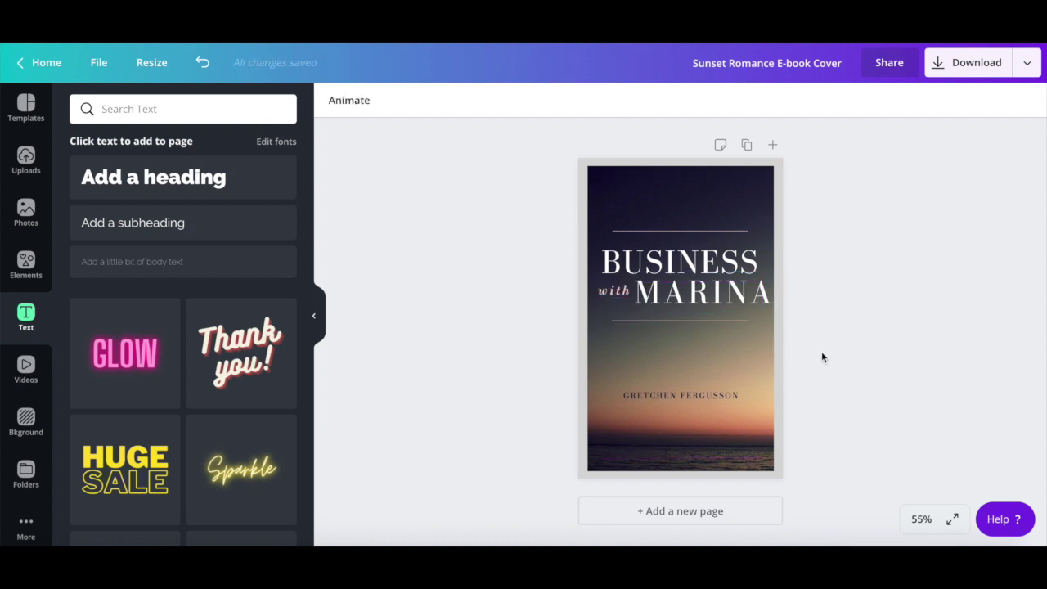
Change the author line to YES TO TECH, then review title font, size, colour and photo filters
{"action": "left_click", "coordinate": [687, 392]}
{"action": "type", "text": "Ye"}
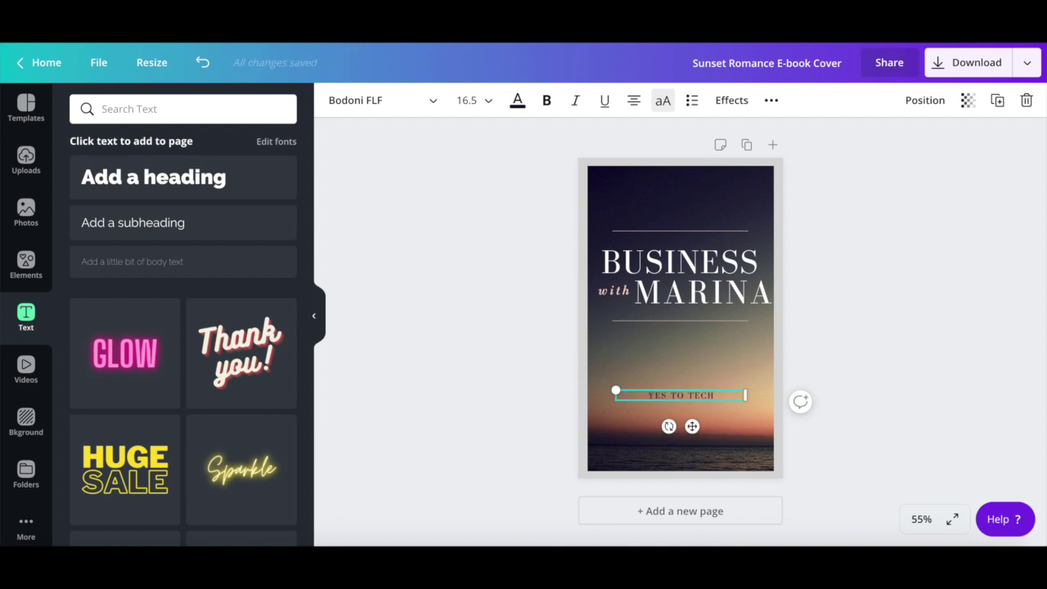
{"action": "left_click", "coordinate": [693, 262]}
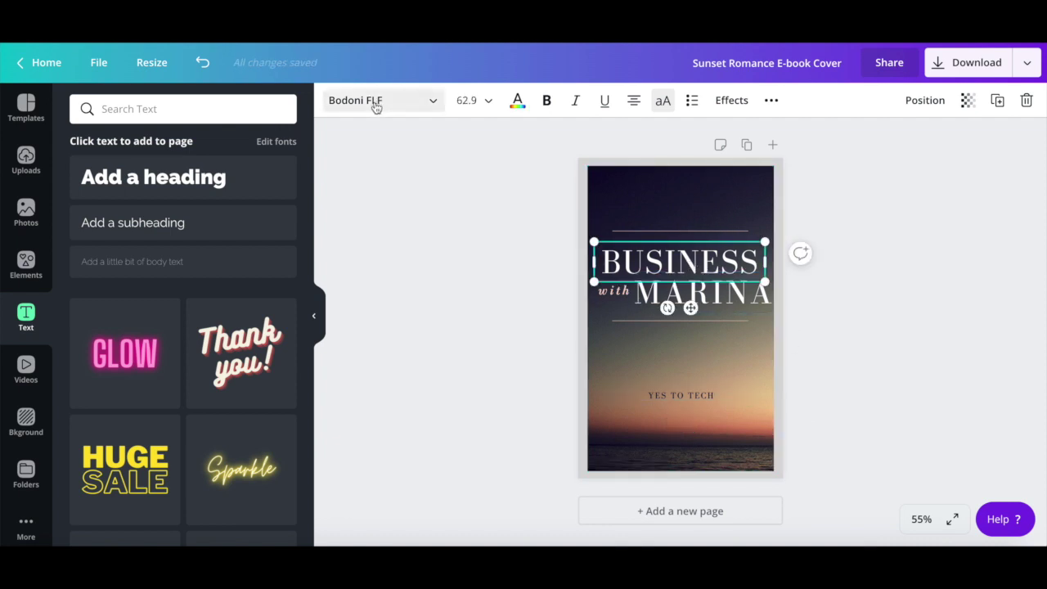
{"action": "left_click", "coordinate": [438, 103]}
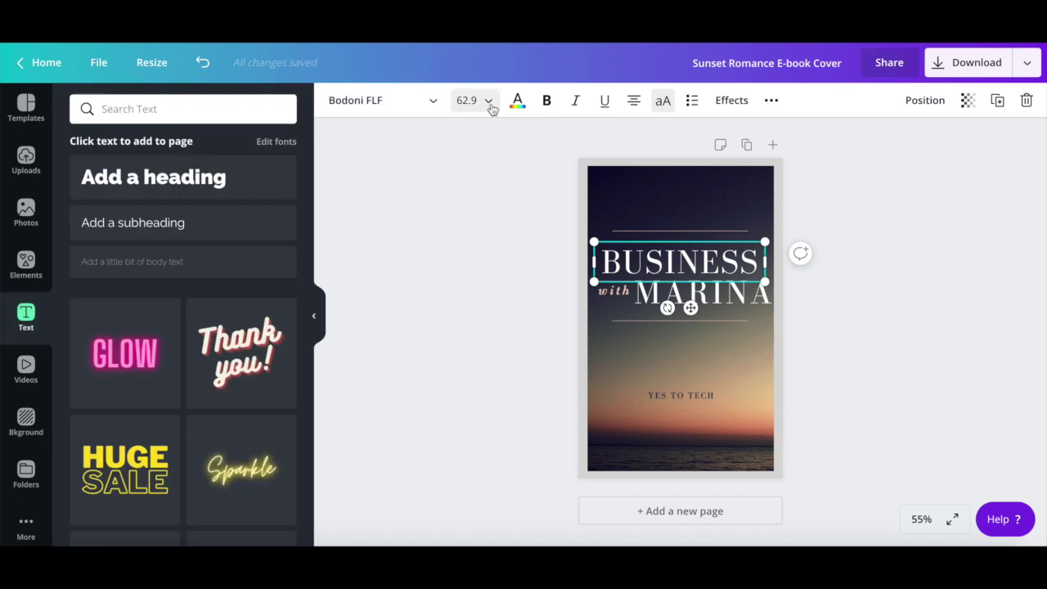
{"action": "left_click", "coordinate": [489, 101]}
{"action": "left_click", "coordinate": [517, 102]}
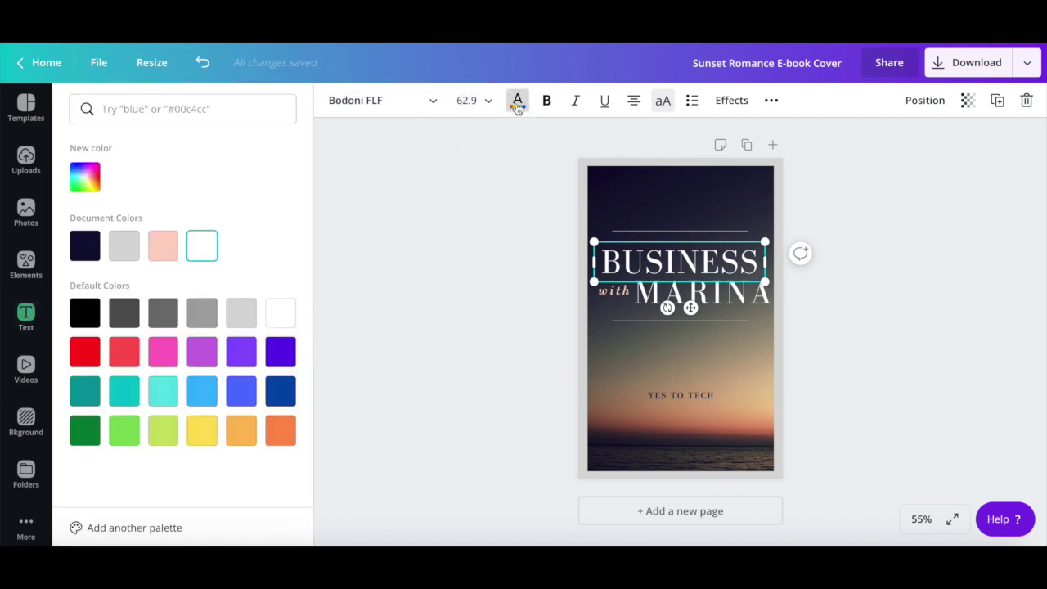
{"action": "left_click", "coordinate": [517, 105]}
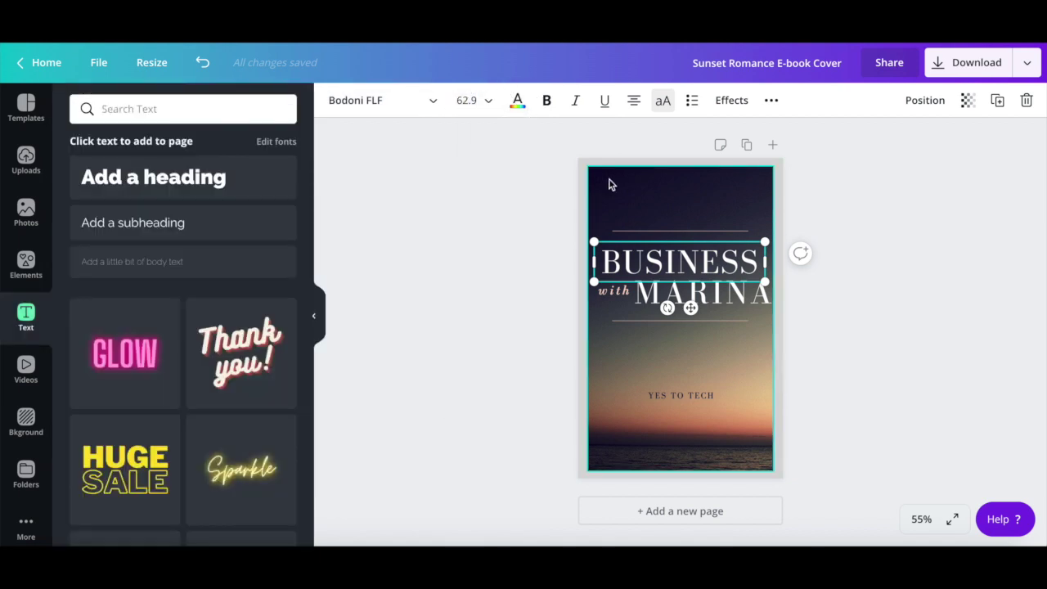
{"action": "left_click", "coordinate": [609, 185]}
{"action": "left_click", "coordinate": [384, 108]}
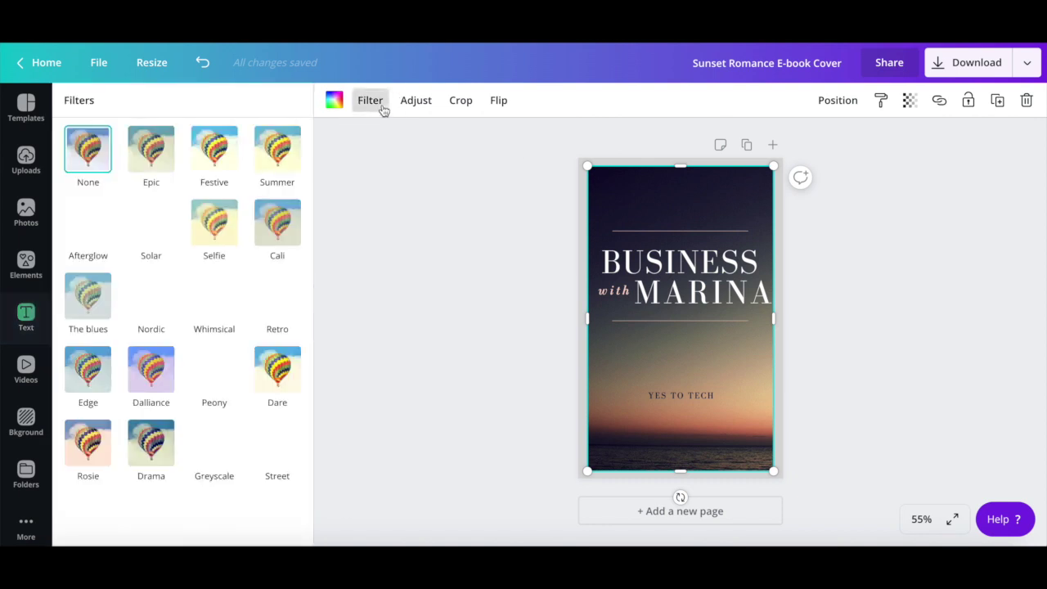
Replace the sunset background with a dark desk photo from a 'business' stock search
{"action": "left_click", "coordinate": [381, 107]}
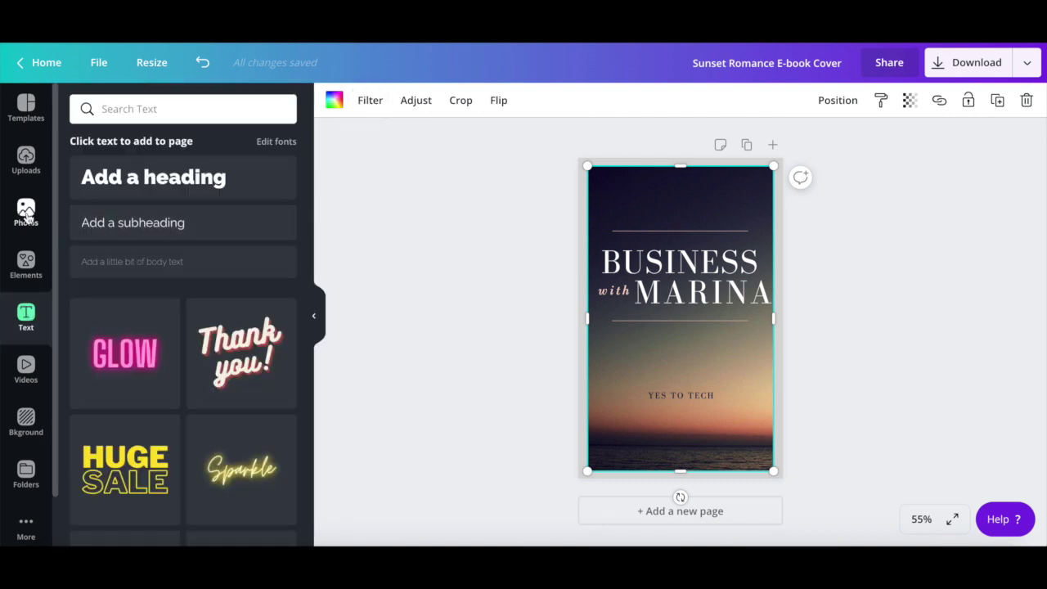
{"action": "left_click", "coordinate": [36, 221]}
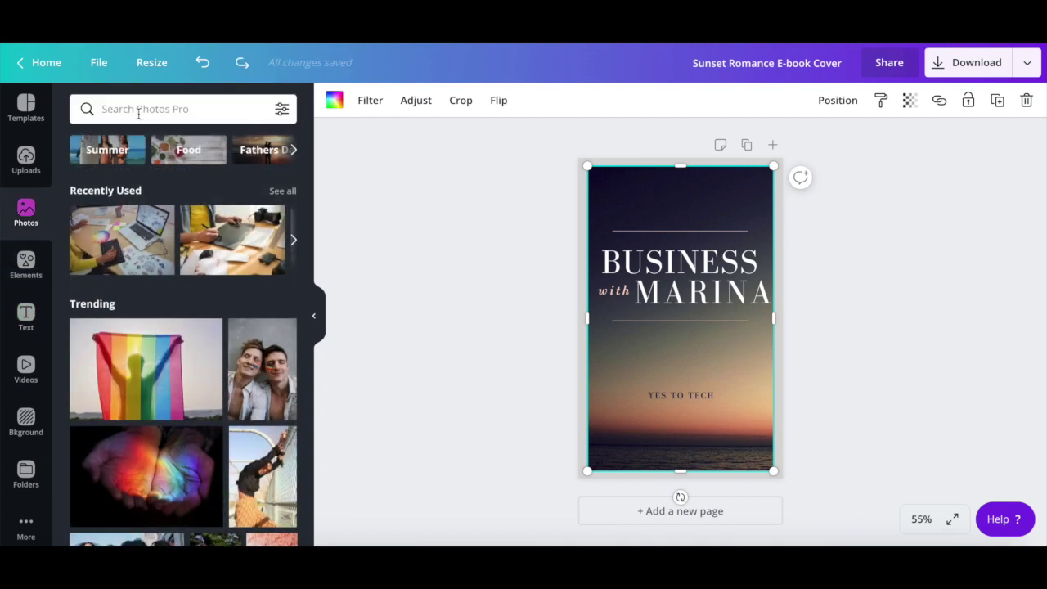
{"action": "left_click", "coordinate": [137, 112]}
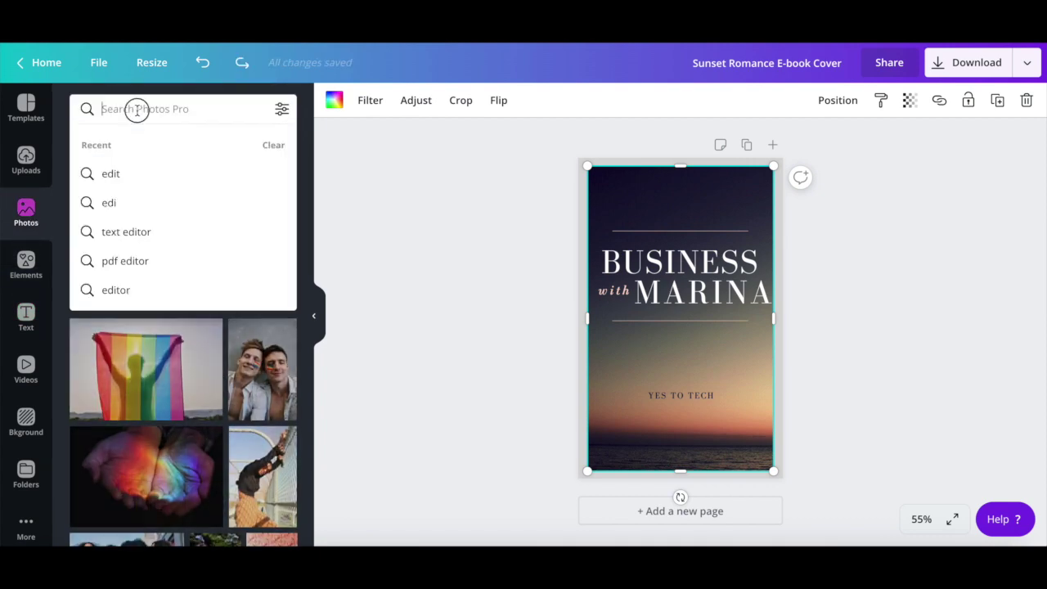
{"action": "type", "text": "bus"}
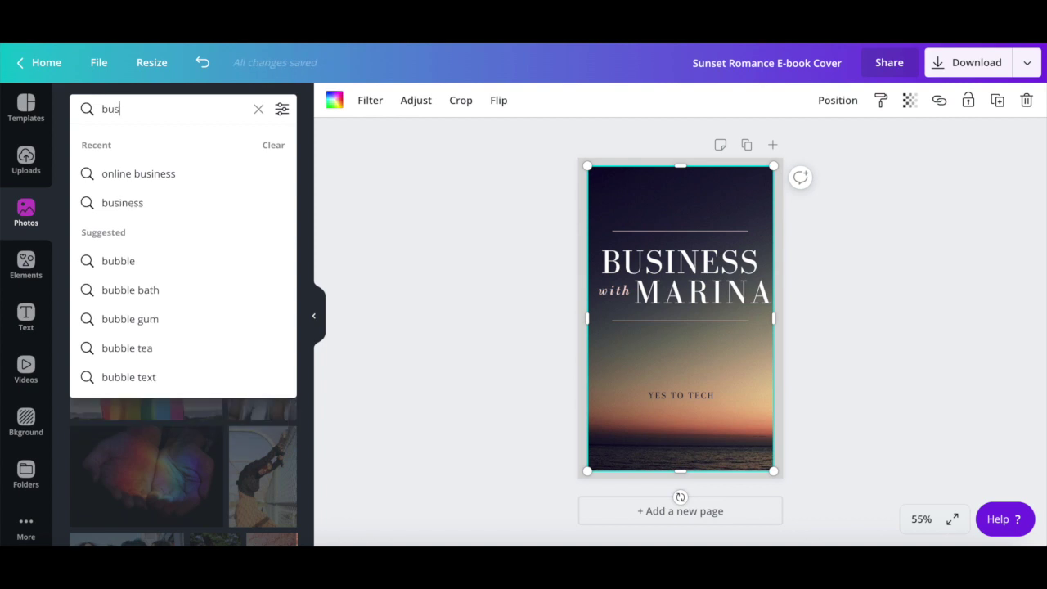
{"action": "type", "text": "iness"}
{"action": "key", "text": "Return"}
{"action": "scroll", "coordinate": [219, 322], "scroll_direction": "down", "scroll_amount": 3}
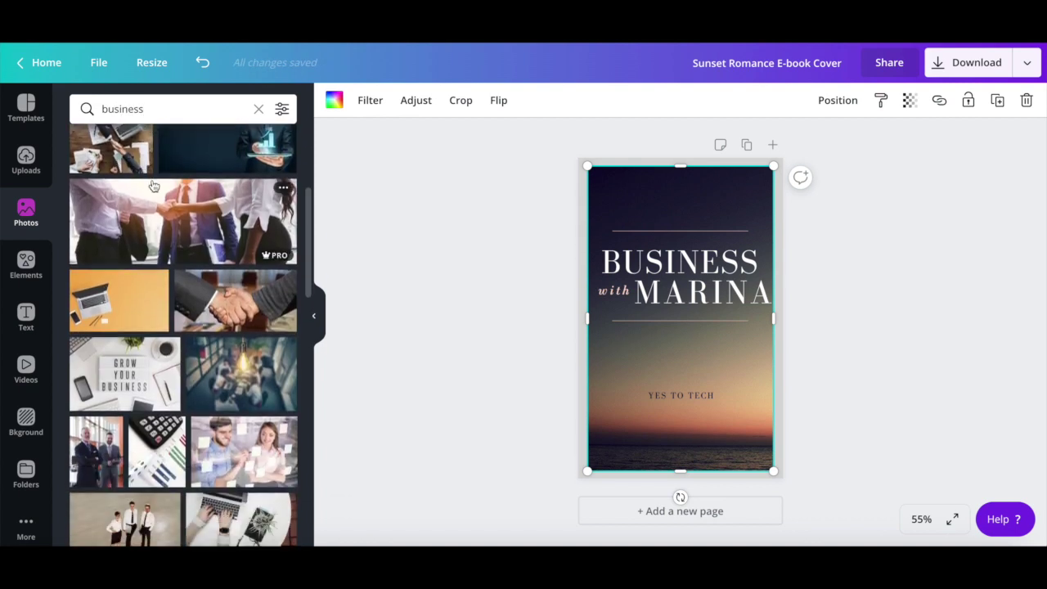
{"action": "scroll", "coordinate": [218, 322], "scroll_direction": "down", "scroll_amount": 3}
{"action": "scroll", "coordinate": [219, 322], "scroll_direction": "down", "scroll_amount": 3}
{"action": "mouse_move", "coordinate": [218, 322]}
{"action": "left_mouse_down"}
{"action": "mouse_move", "coordinate": [498, 205]}
{"action": "mouse_move", "coordinate": [614, 188]}
{"action": "mouse_move", "coordinate": [616, 207]}
{"action": "left_mouse_up"}
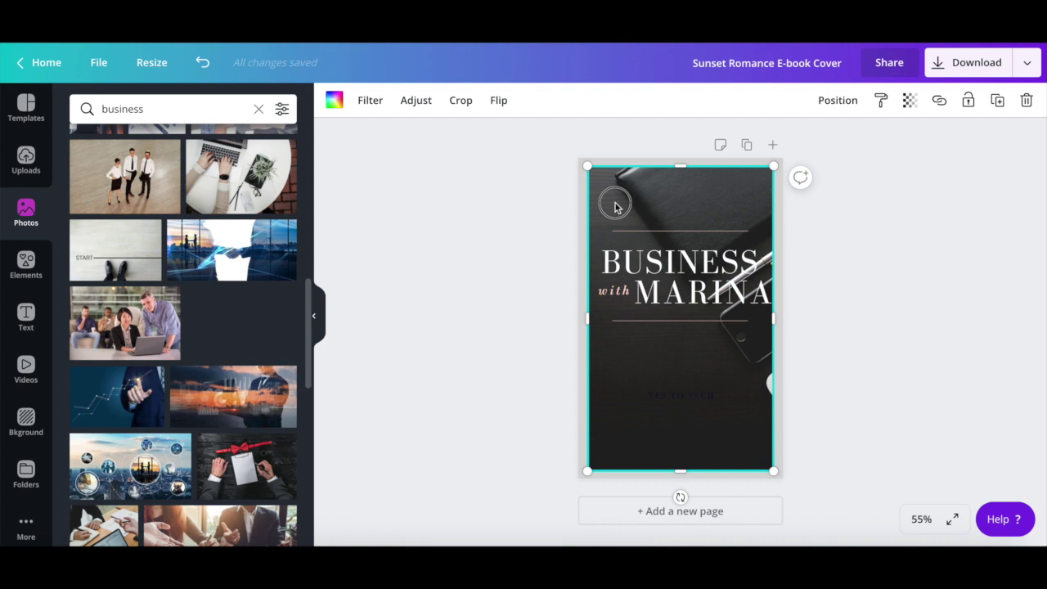
Move the whole title block (top line, BUSINESS, MARINA, divider) lower on the cover
{"action": "left_click", "coordinate": [650, 232]}
{"action": "left_click", "coordinate": [641, 271], "text": "shift"}
{"action": "left_click", "coordinate": [654, 293], "text": "shift"}
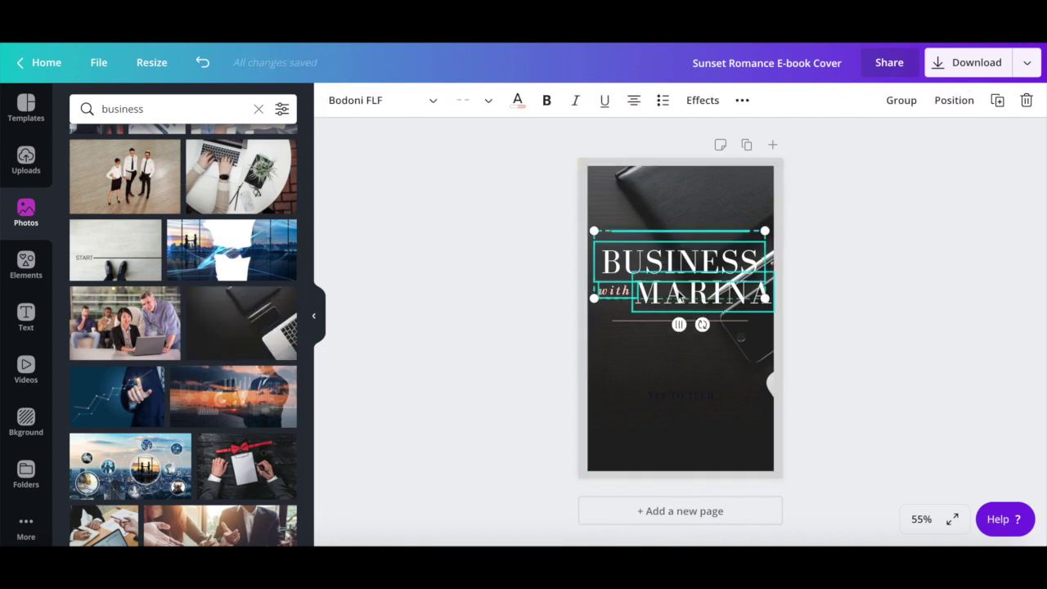
{"action": "left_click", "coordinate": [646, 321], "text": "shift"}
{"action": "mouse_move", "coordinate": [672, 278]}
{"action": "left_mouse_down"}
{"action": "mouse_move", "coordinate": [672, 347]}
{"action": "mouse_move", "coordinate": [673, 338]}
{"action": "left_mouse_up"}
{"action": "left_click", "coordinate": [692, 434]}
Make the YES TO TECH subtitle white
{"action": "left_click", "coordinate": [680, 396]}
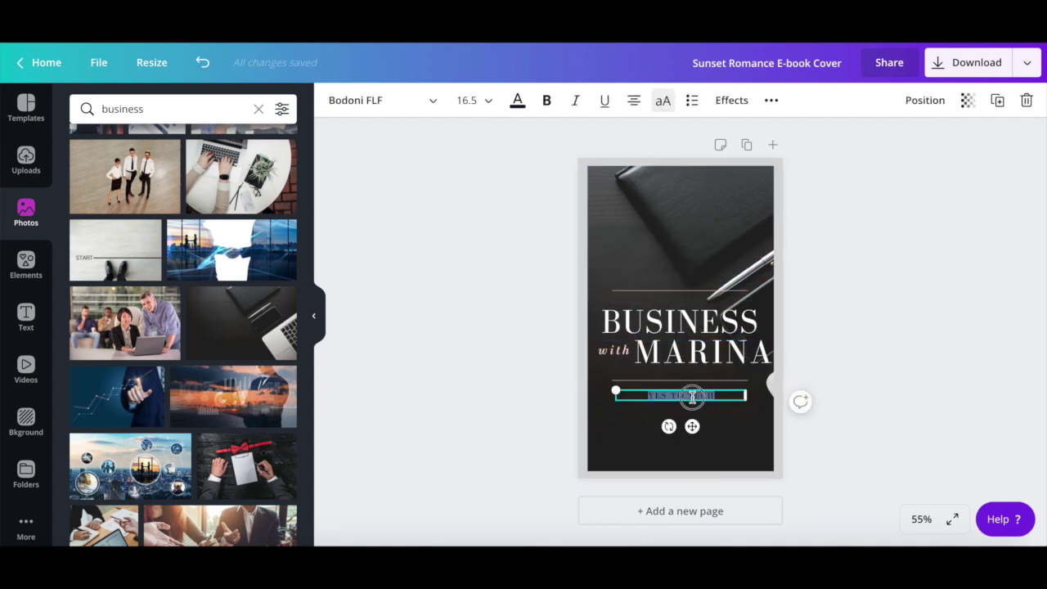
{"action": "left_click", "coordinate": [516, 101]}
{"action": "left_click", "coordinate": [201, 243]}
{"action": "left_click", "coordinate": [489, 319]}
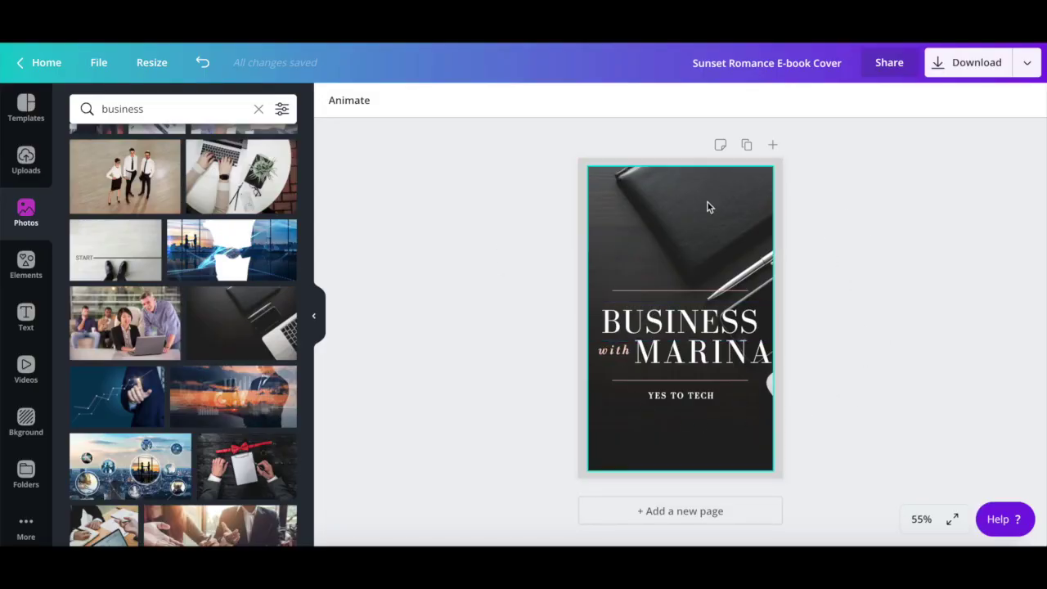
Rename the design 'Business Ebook Cover' and download it as a PNG
{"action": "left_click", "coordinate": [769, 63]}
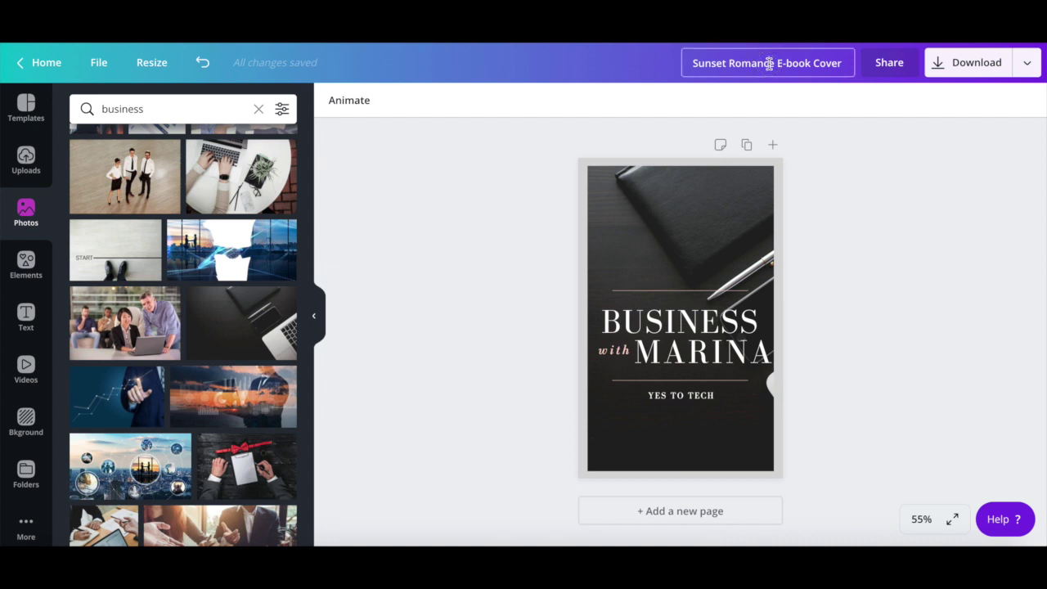
{"action": "type", "text": "Bus"}
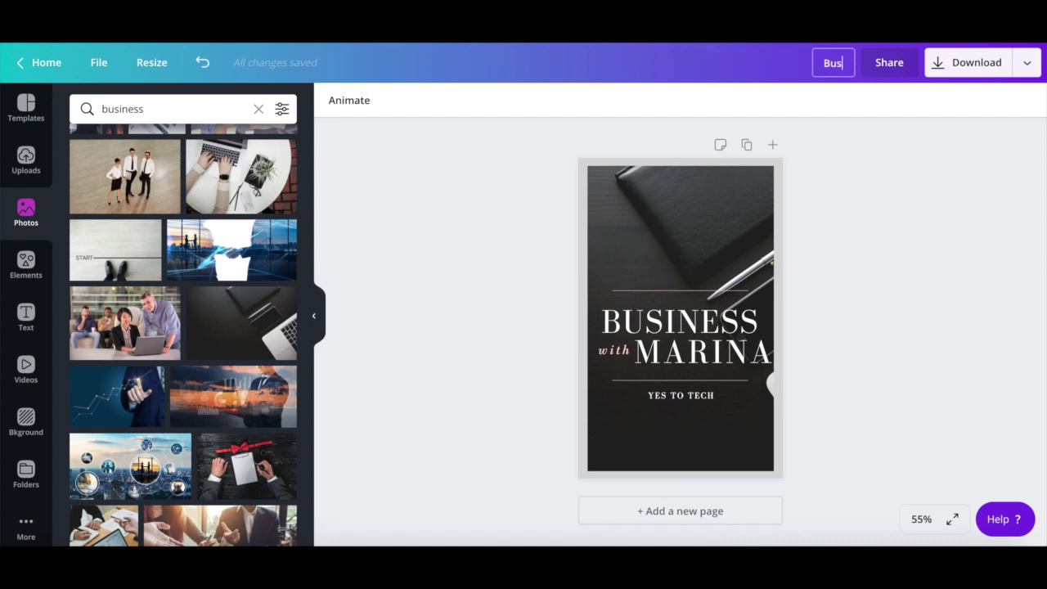
{"action": "type", "text": "iness E"}
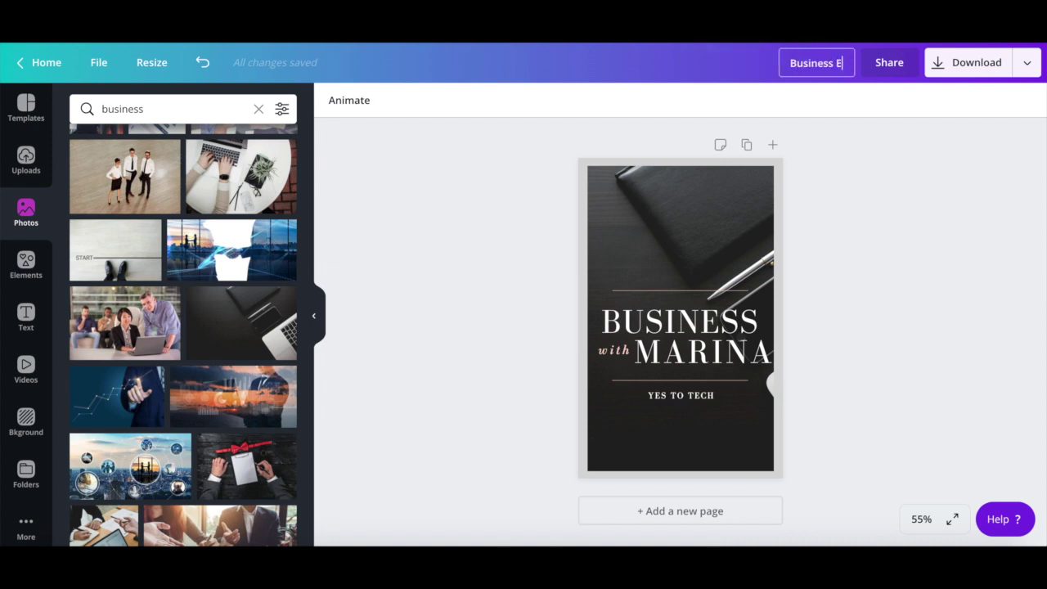
{"action": "type", "text": "book C"}
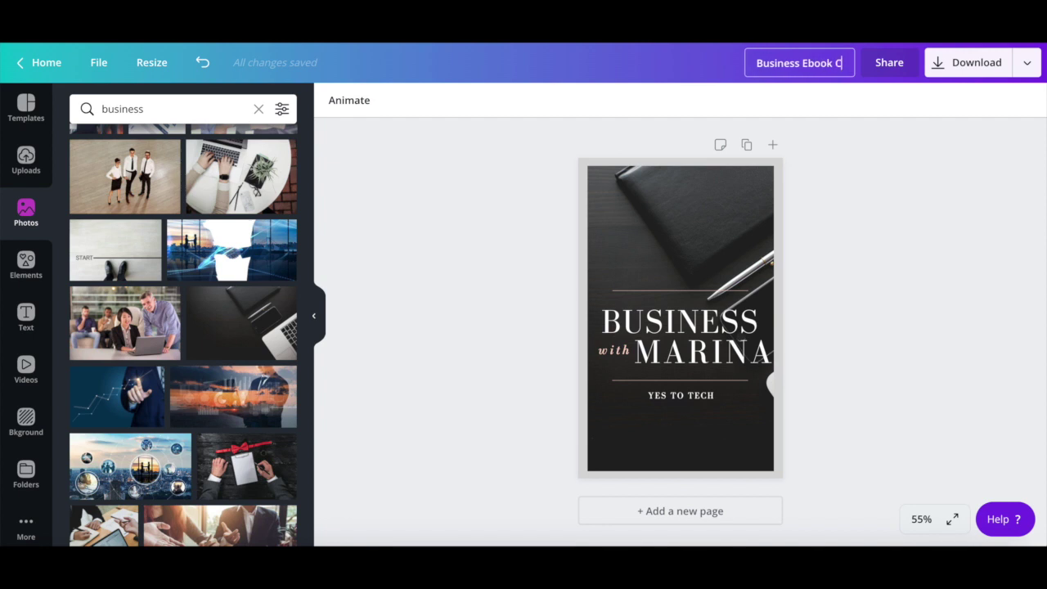
{"action": "type", "text": "over"}
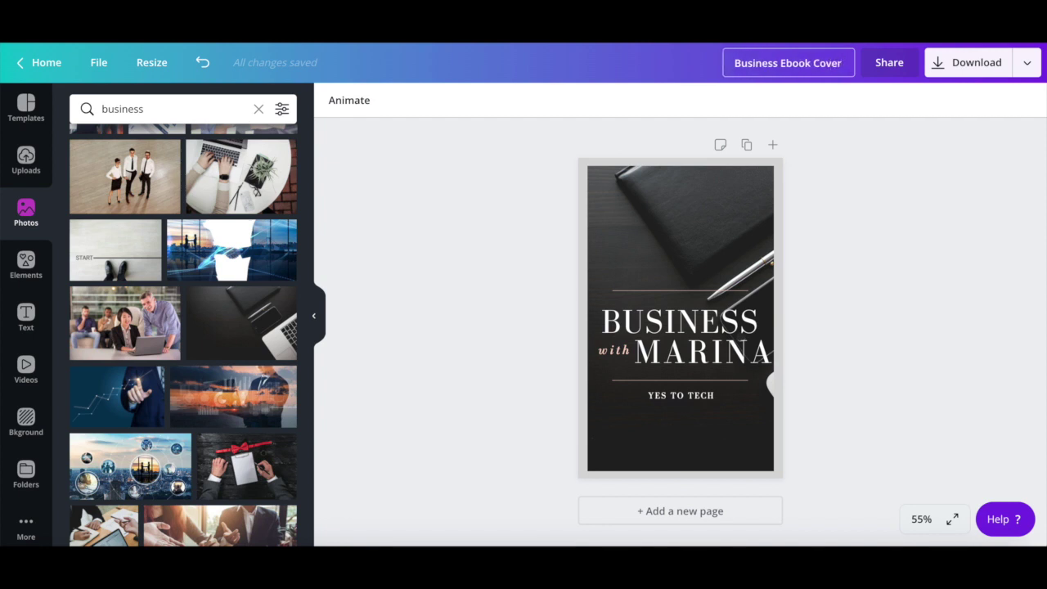
{"action": "left_click", "coordinate": [953, 73]}
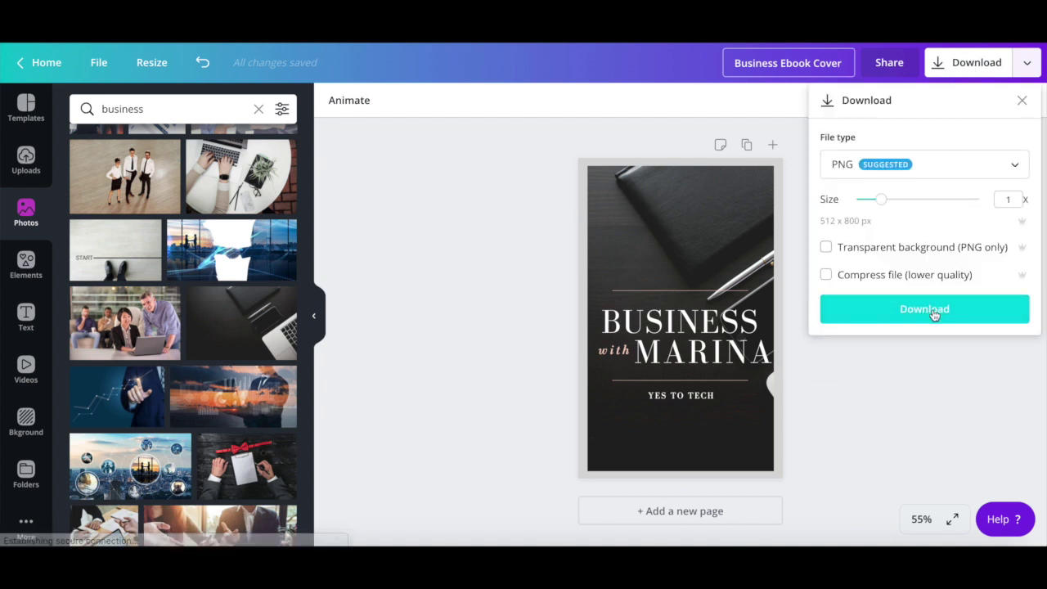
{"action": "left_click", "coordinate": [934, 312]}
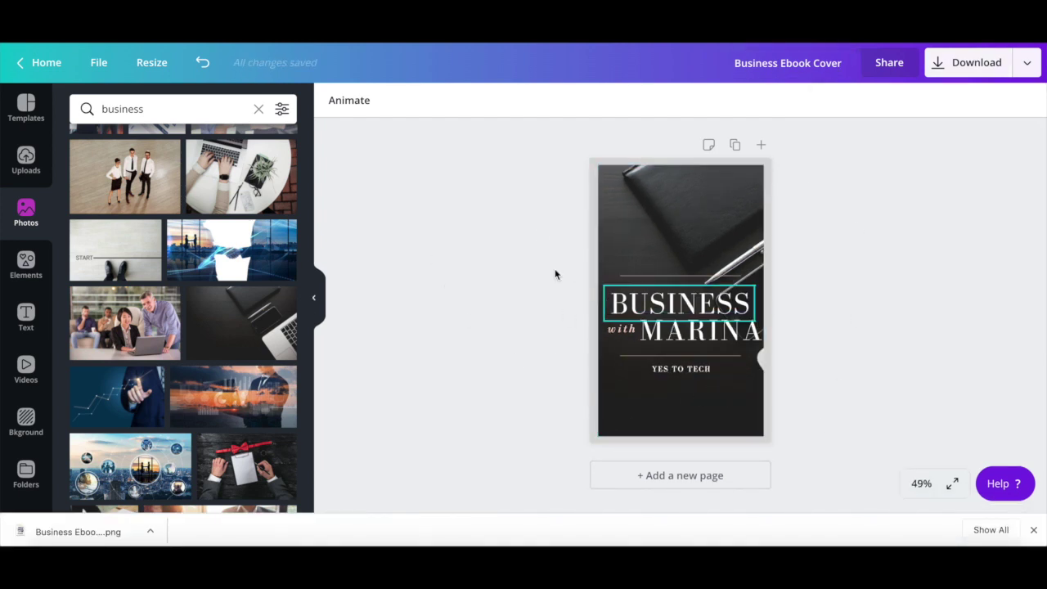
Start a new blank Instagram Post design from the Canva home page
{"action": "left_click", "coordinate": [41, 64]}
{"action": "scroll", "coordinate": [318, 268], "scroll_direction": "down", "scroll_amount": 2}
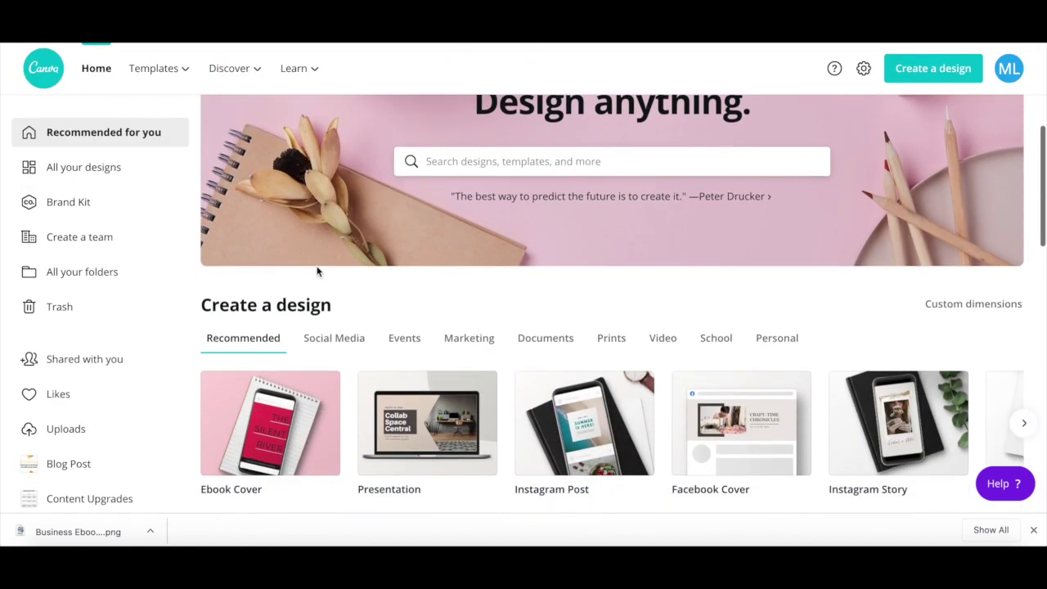
{"action": "left_click", "coordinate": [570, 406]}
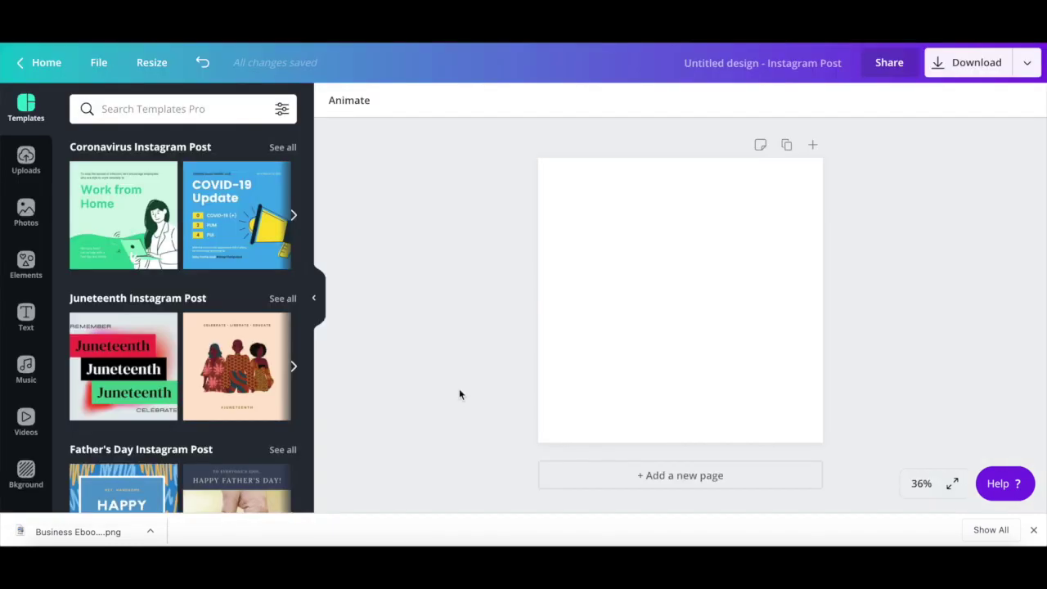
Place a book-shaped frame from the full Frames collection onto the blank page
{"action": "left_click", "coordinate": [25, 266]}
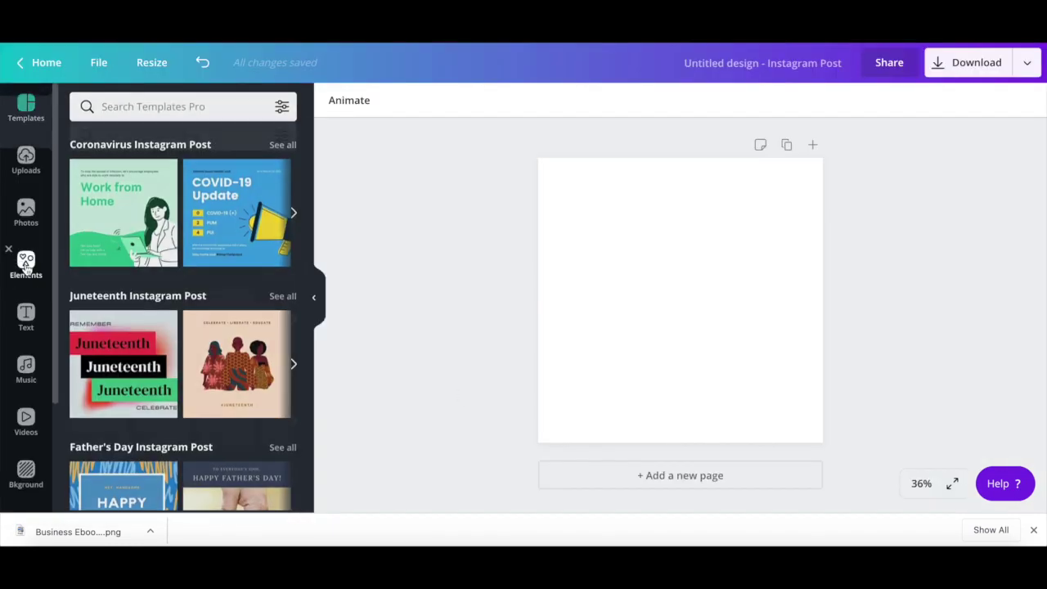
{"action": "scroll", "coordinate": [217, 398], "scroll_direction": "down", "scroll_amount": 3}
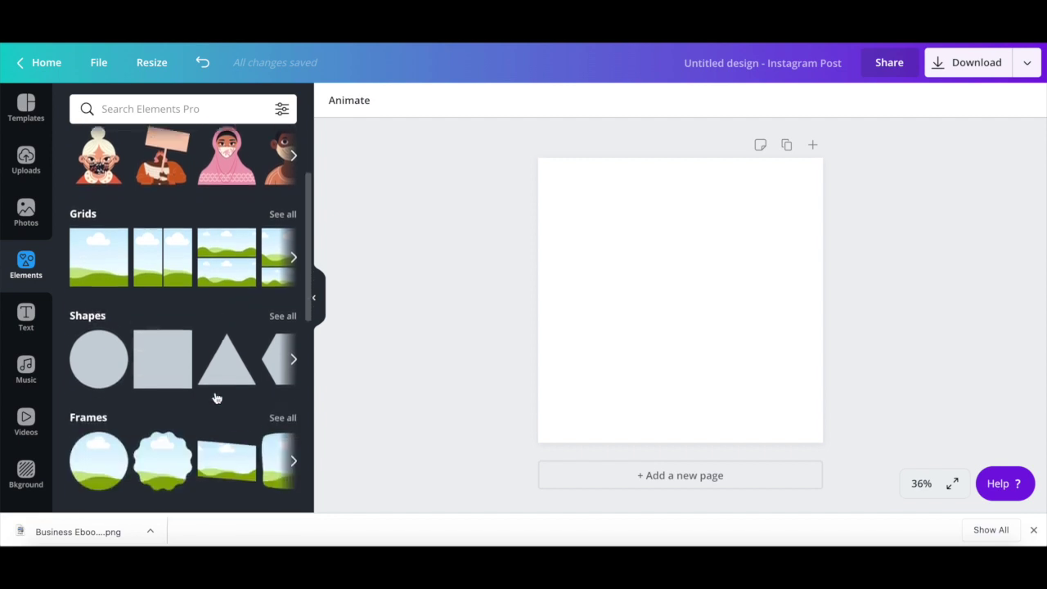
{"action": "scroll", "coordinate": [217, 398], "scroll_direction": "down", "scroll_amount": 2}
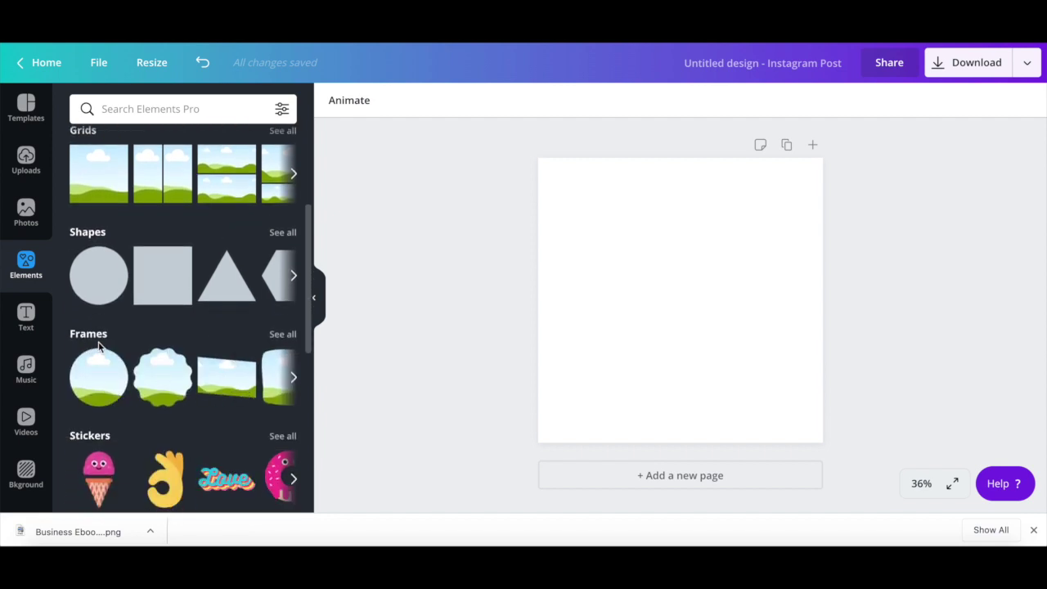
{"action": "left_click", "coordinate": [290, 337]}
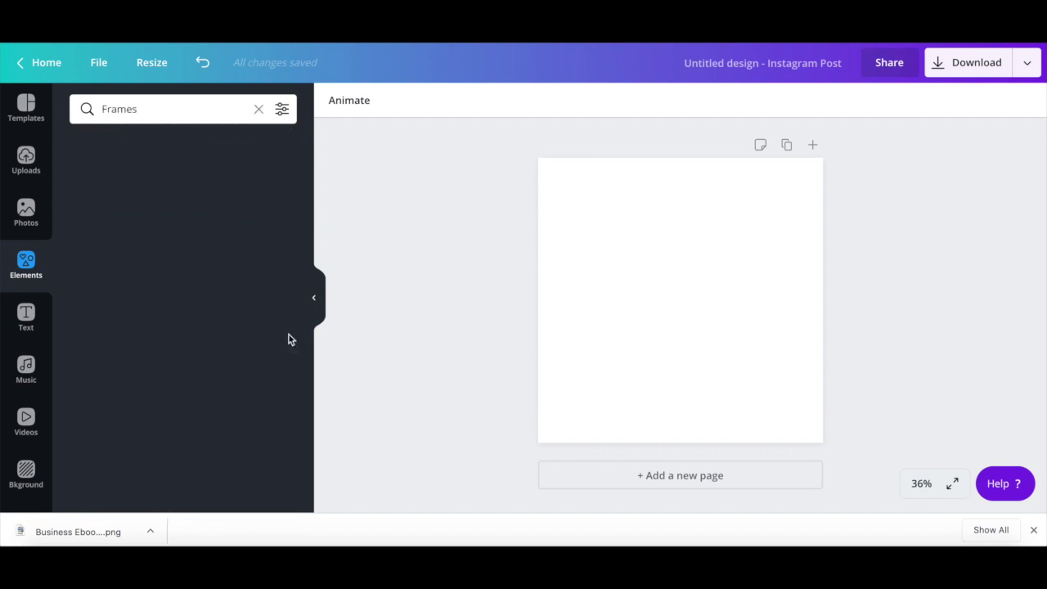
{"action": "scroll", "coordinate": [264, 344], "scroll_direction": "down", "scroll_amount": 2}
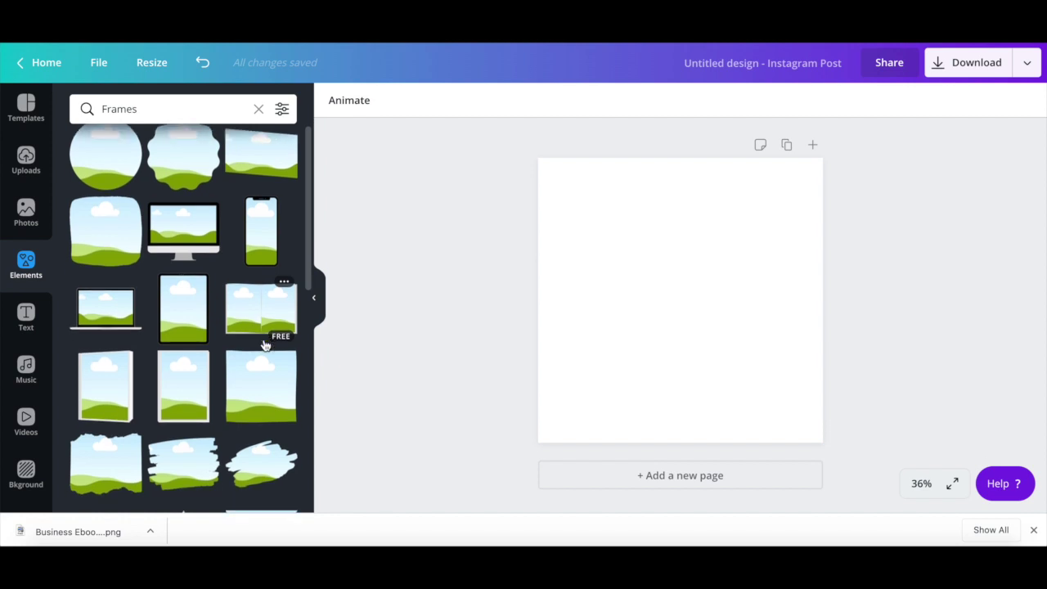
{"action": "mouse_move", "coordinate": [106, 333]}
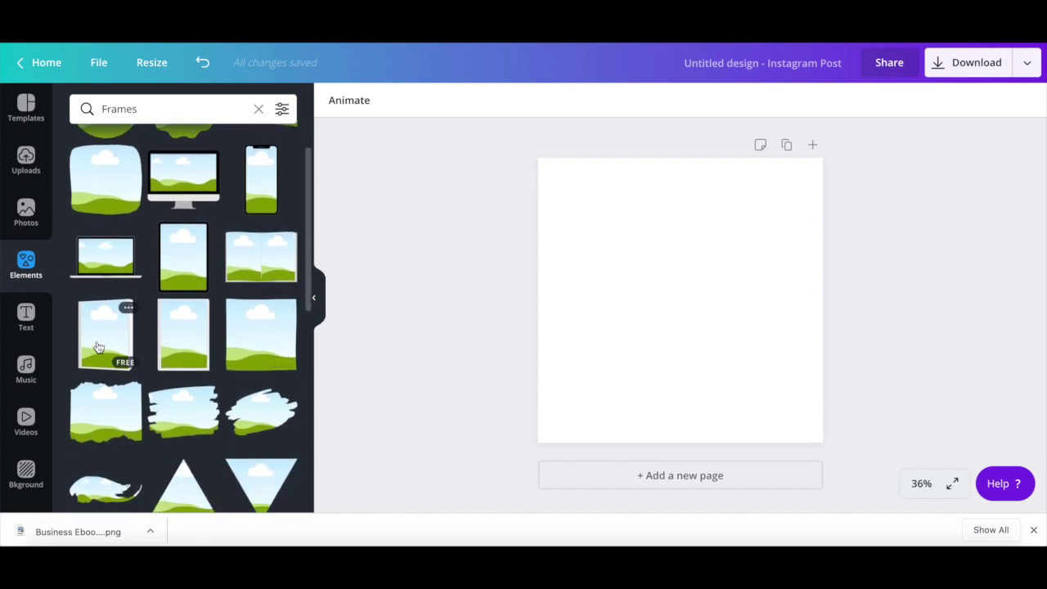
{"action": "left_click_drag", "start_coordinate": [98, 345], "coordinate": [637, 287]}
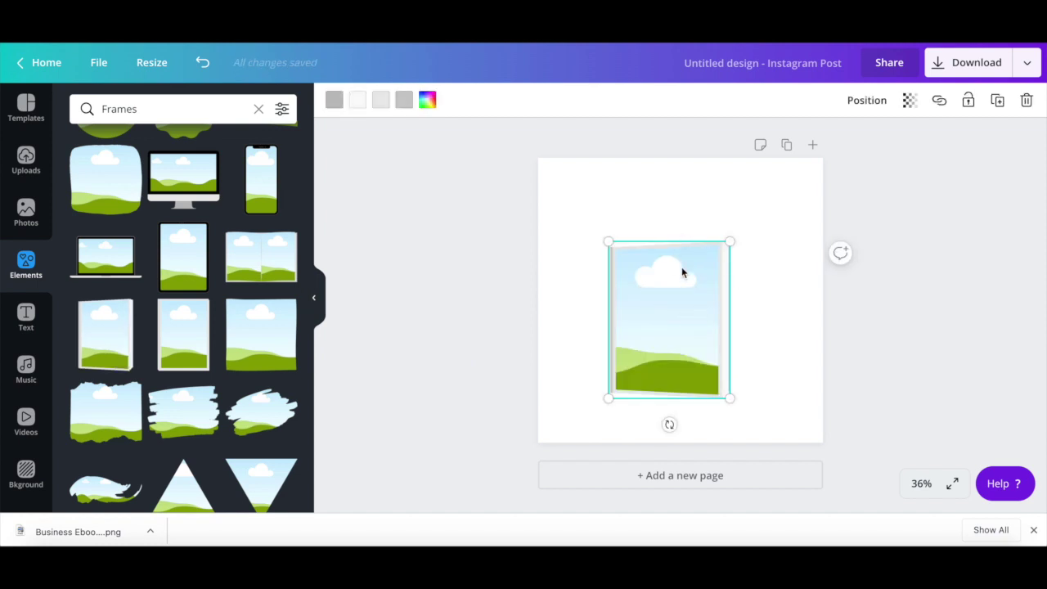
Enlarge the book frame from two opposite corners so it fills most of the page
{"action": "mouse_move", "coordinate": [730, 242]}
{"action": "left_mouse_down"}
{"action": "mouse_move", "coordinate": [815, 176]}
{"action": "mouse_move", "coordinate": [802, 182]}
{"action": "mouse_move", "coordinate": [785, 169]}
{"action": "left_mouse_up"}
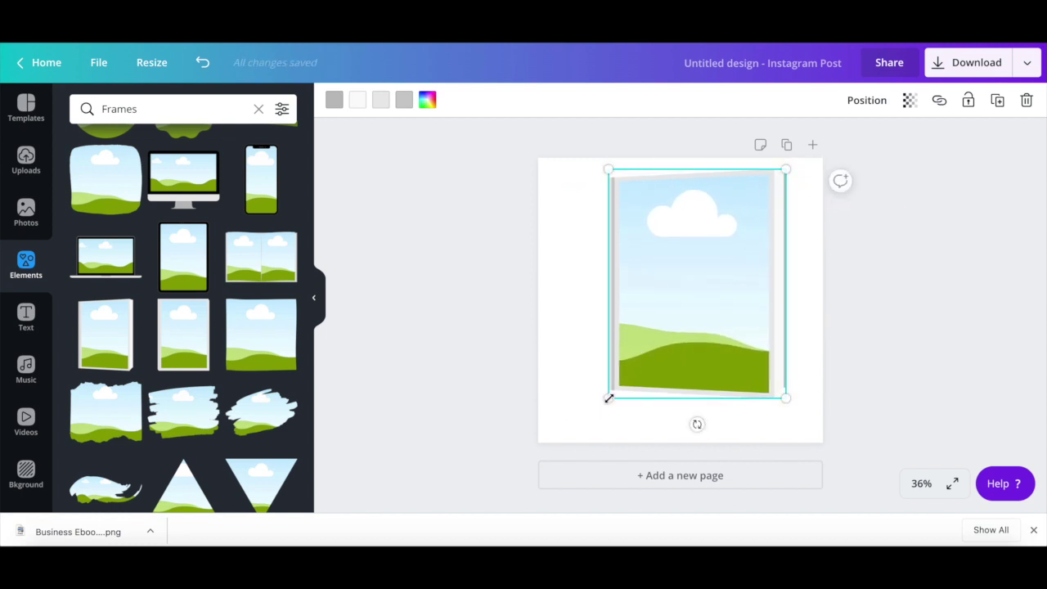
{"action": "mouse_move", "coordinate": [608, 398]}
{"action": "left_mouse_down"}
{"action": "mouse_move", "coordinate": [566, 430]}
{"action": "mouse_move", "coordinate": [578, 438]}
{"action": "left_mouse_up"}
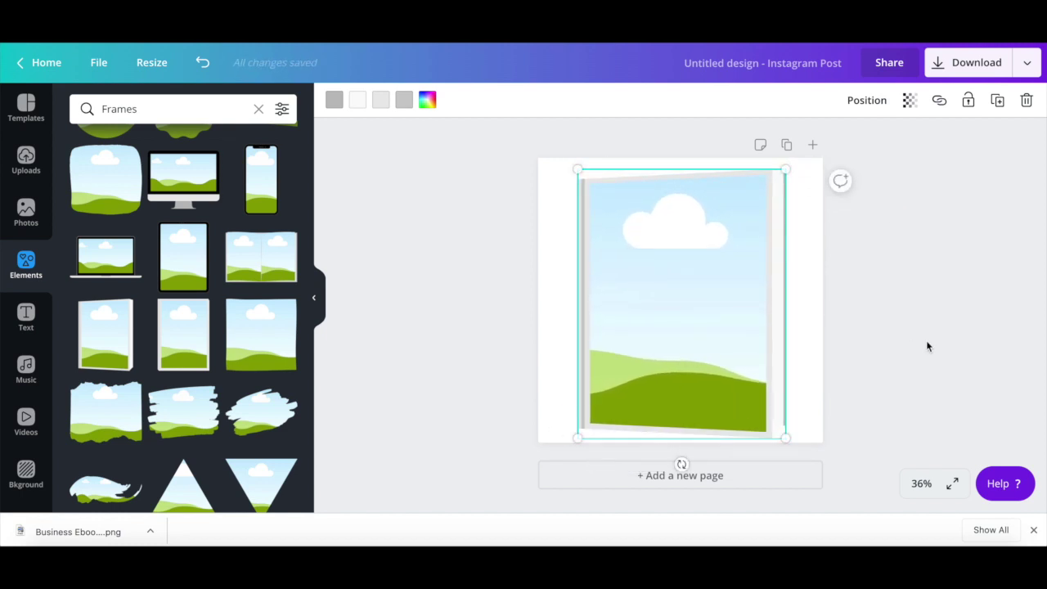
{"action": "left_click", "coordinate": [926, 347]}
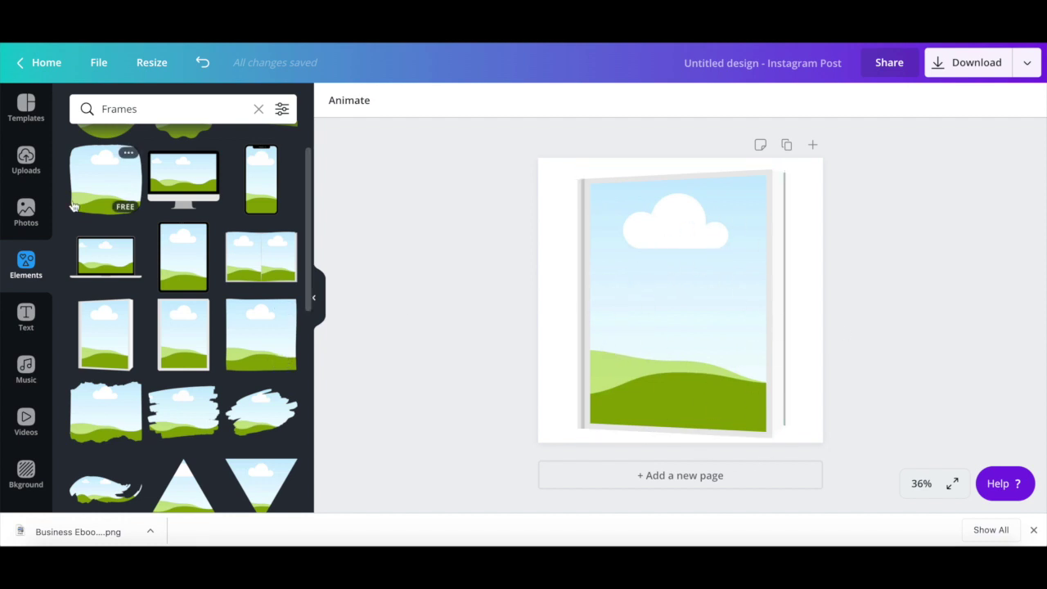
{"action": "left_click", "coordinate": [25, 160]}
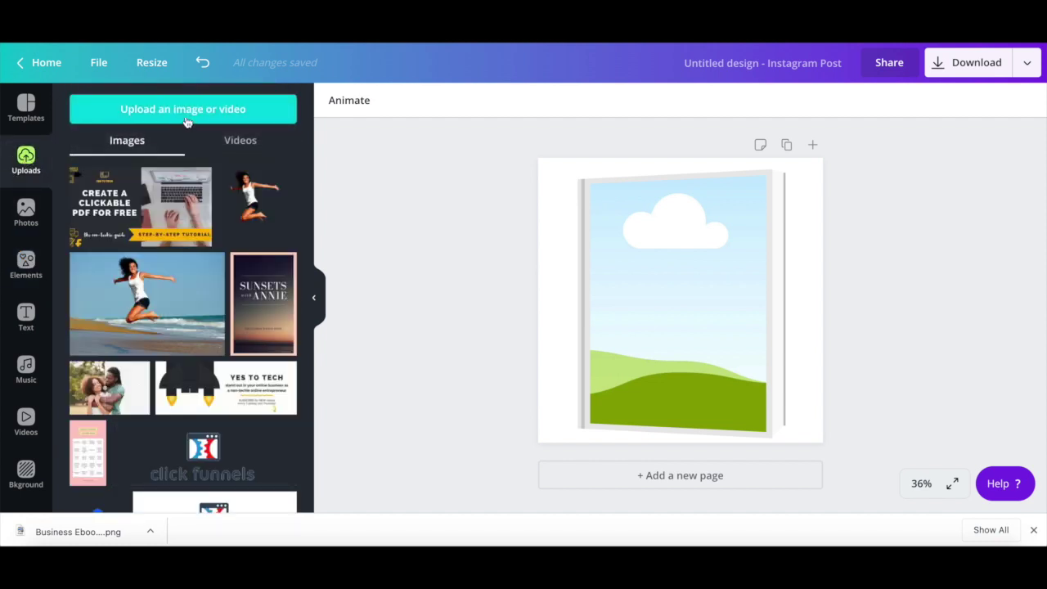
Upload Business Ebook Cover.png and drag it into the book-shaped frame
{"action": "left_click", "coordinate": [185, 119]}
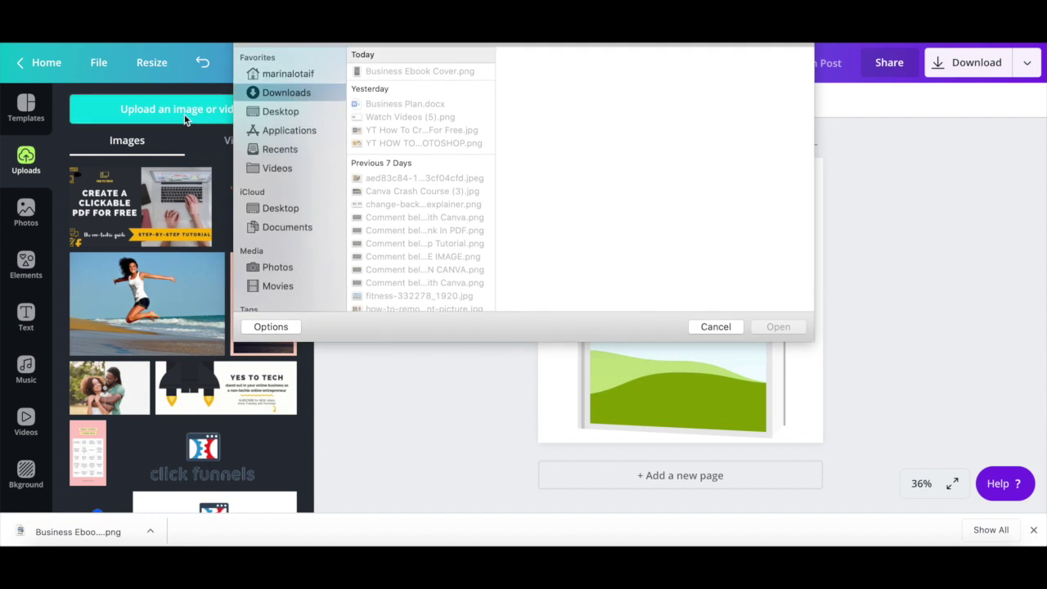
{"action": "left_click", "coordinate": [408, 73]}
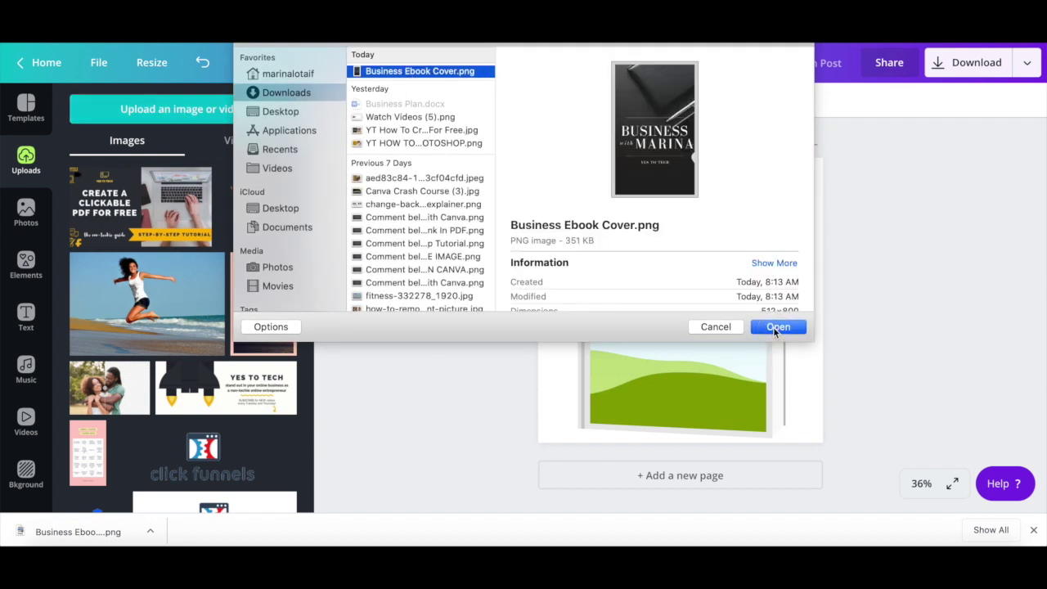
{"action": "left_click", "coordinate": [775, 327]}
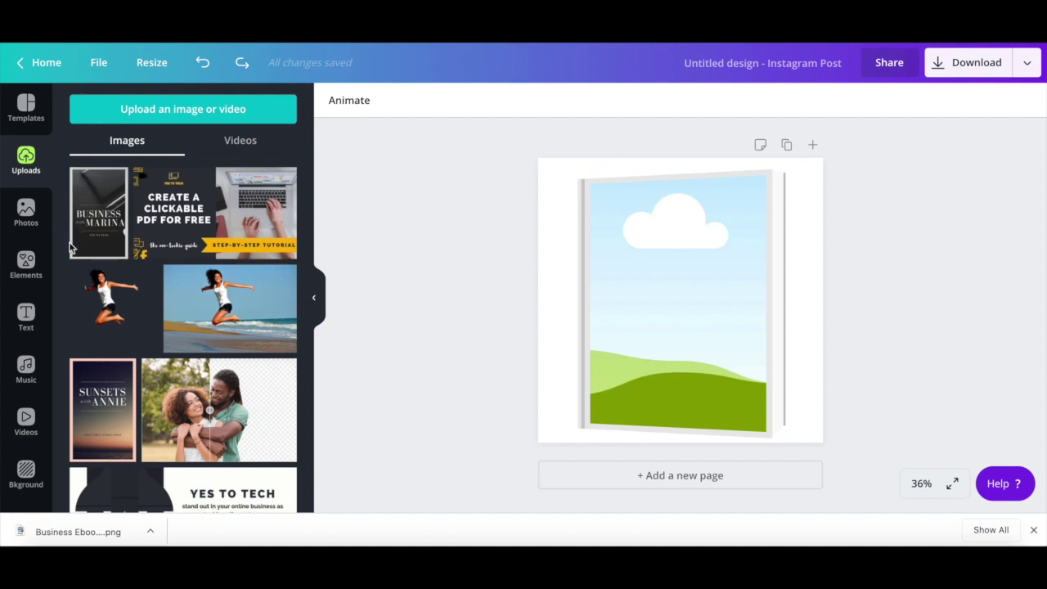
{"action": "mouse_move", "coordinate": [98, 212]}
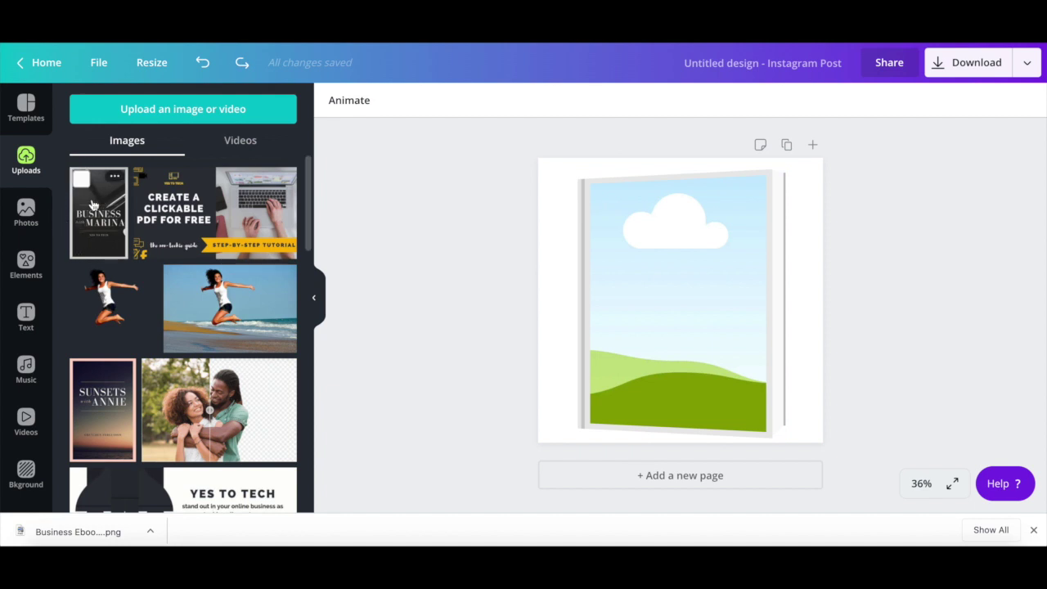
{"action": "left_click_drag", "start_coordinate": [93, 205], "coordinate": [662, 249]}
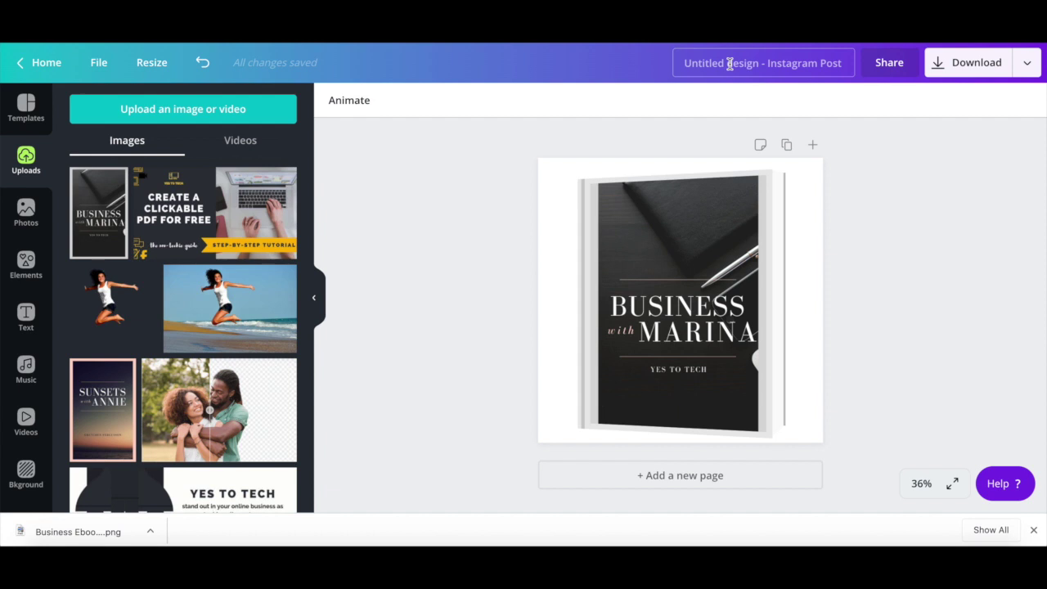
Rename the design to 'Ebook Mockup Template' and tick Transparent background in the download settings
{"action": "left_click", "coordinate": [730, 65]}
{"action": "key", "text": "BackSpace"}
{"action": "type", "text": "Eb"}
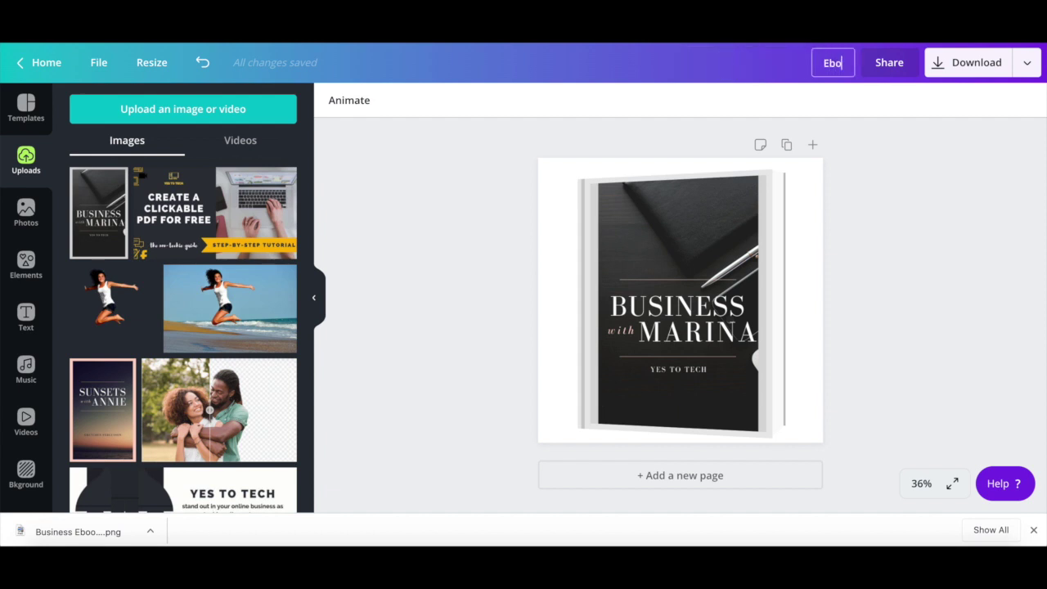
{"action": "type", "text": "ok Mockup T"}
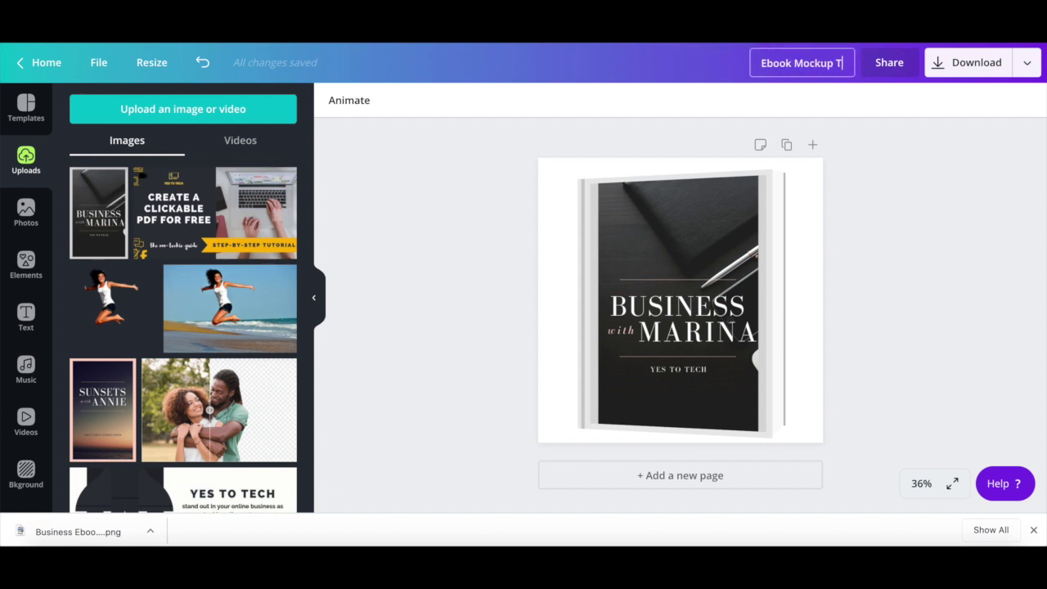
{"action": "type", "text": "emplate"}
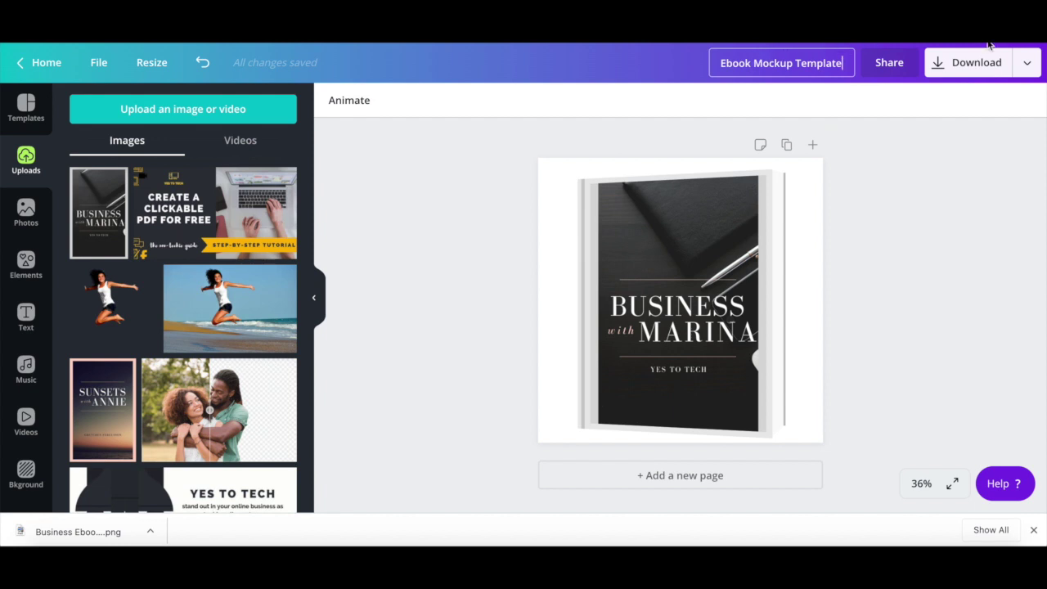
{"action": "key", "text": "Return"}
{"action": "left_click", "coordinate": [989, 71]}
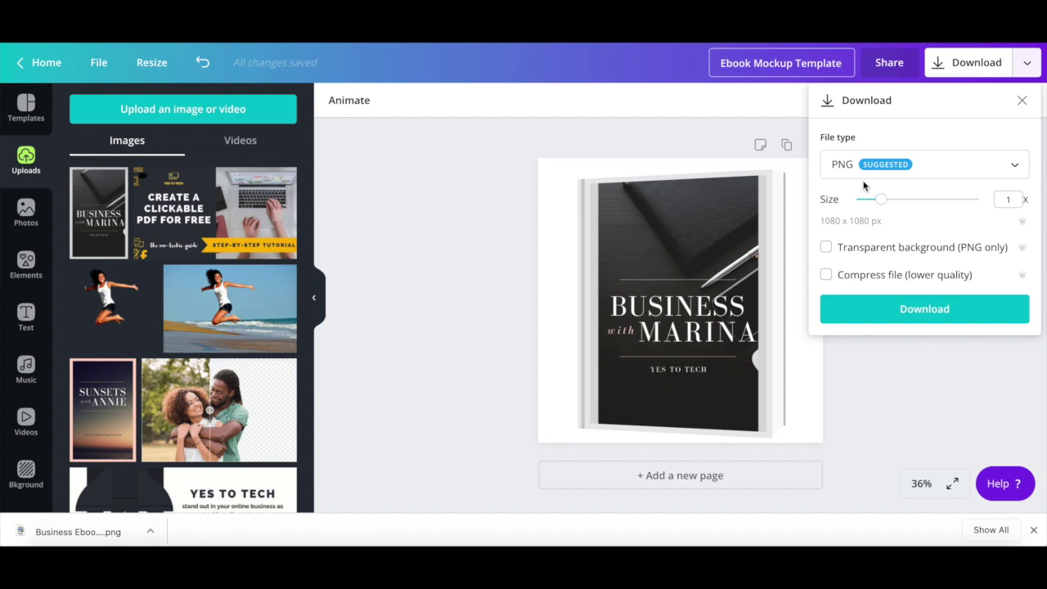
{"action": "left_click", "coordinate": [826, 246]}
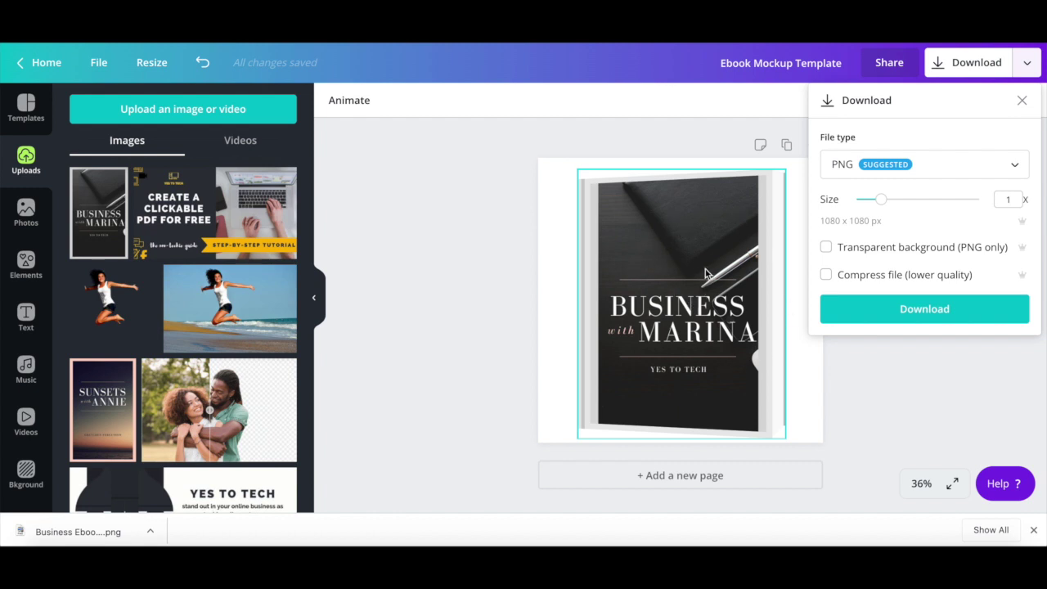
Check the page background colour, then reopen the PNG download settings with Transparent background
{"action": "left_click", "coordinate": [552, 294]}
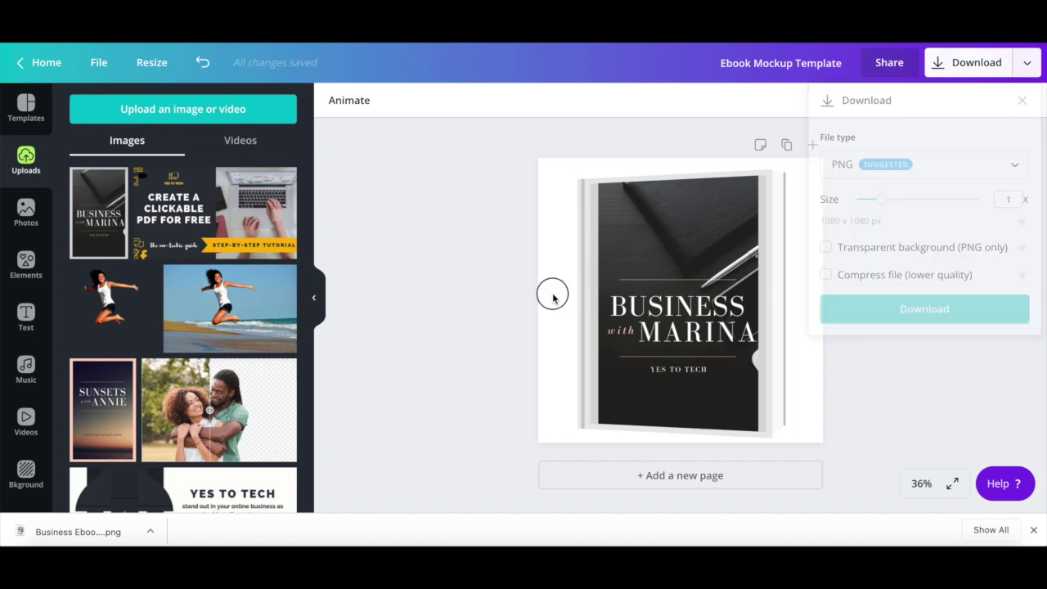
{"action": "left_click", "coordinate": [334, 100]}
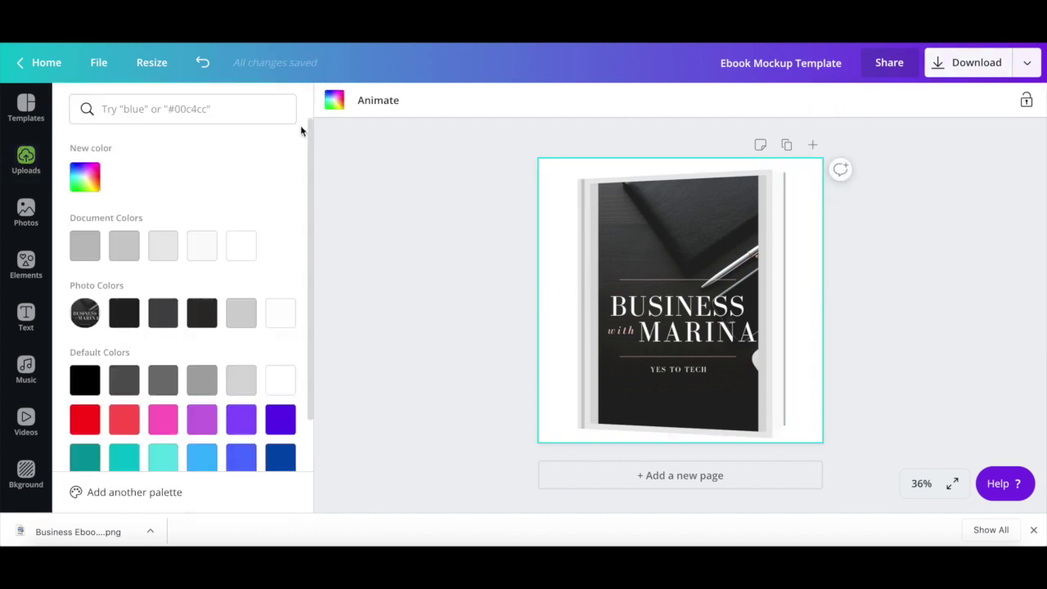
{"action": "left_click", "coordinate": [969, 62]}
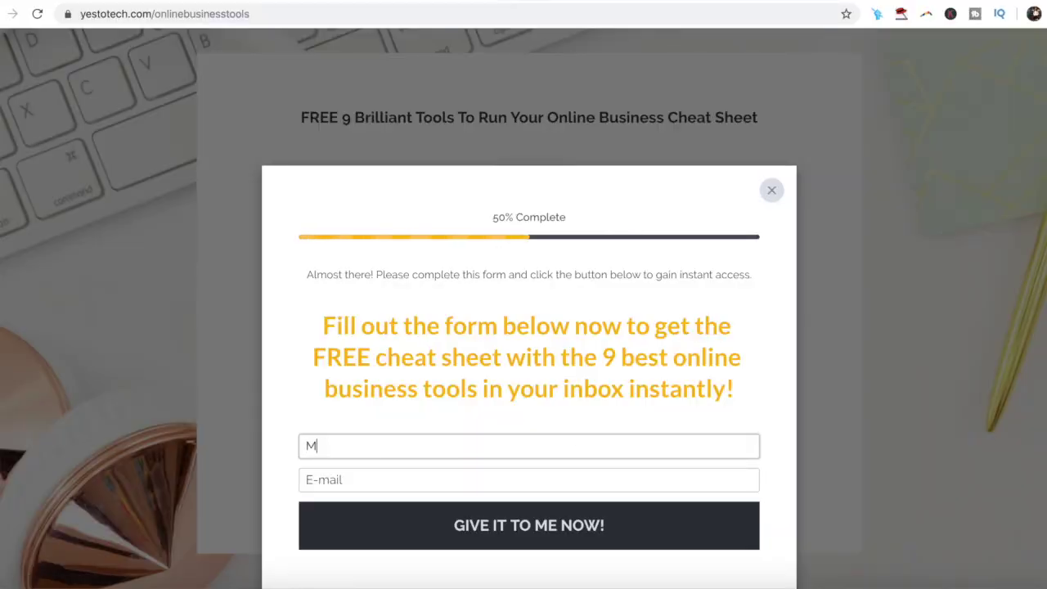
Move from the first name field to the e-mail field of the cheat sheet sign-up form
{"action": "key", "text": "Tab"}
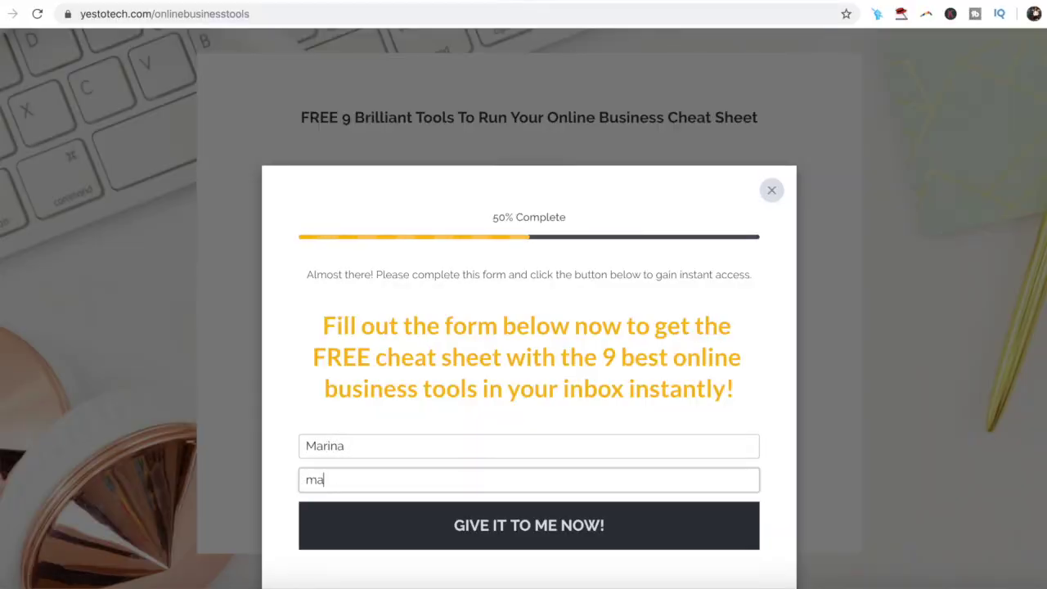